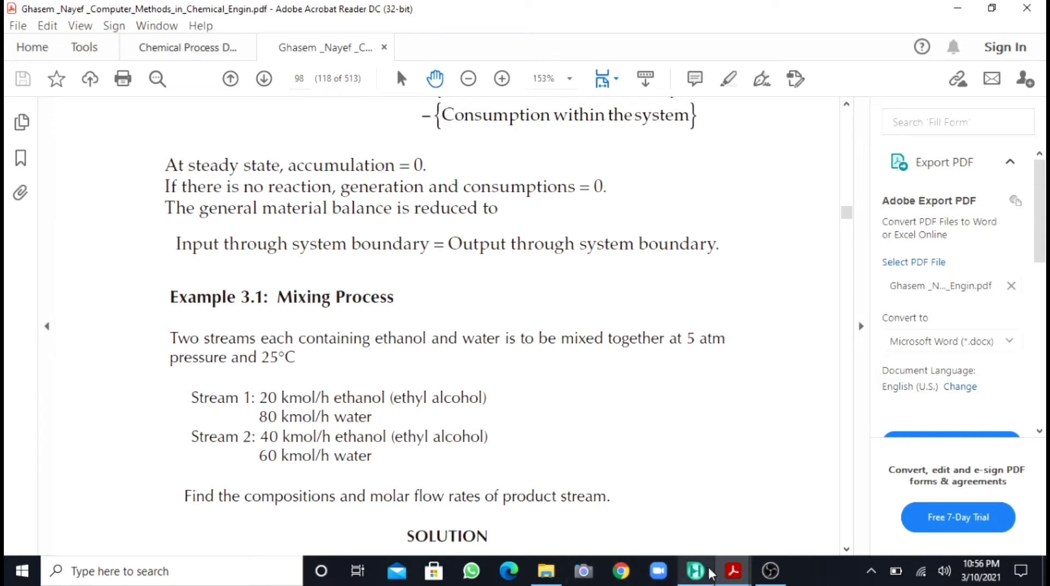
# Step: Switch from the Acrobat textbook to the untitled Aspen HYSYS case
pyautogui.click(689, 572)
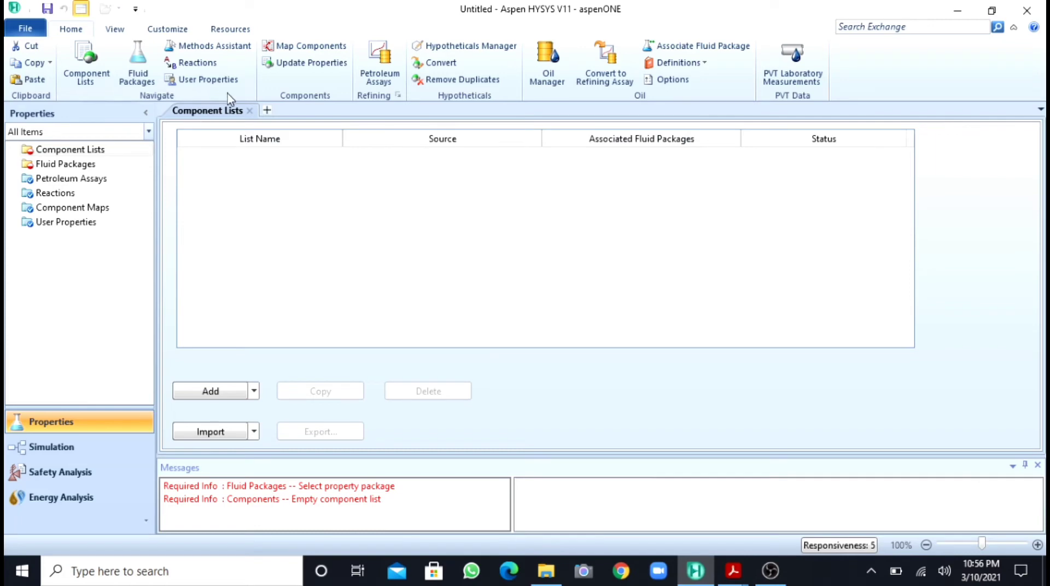
# Step: Build Component List - 1 by searching for and adding H2O and Ethanol
pyautogui.click(230, 393)
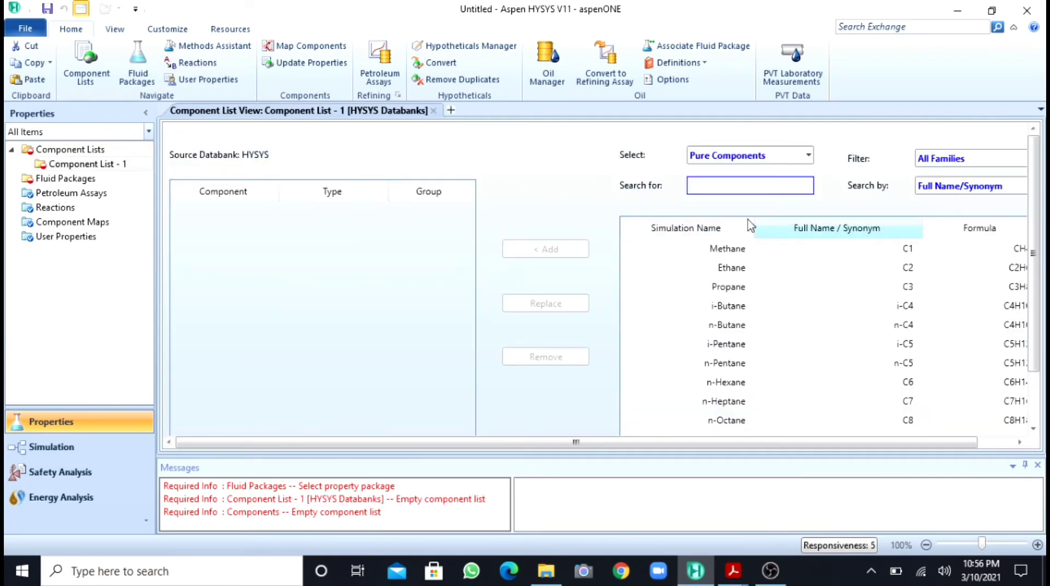
pyautogui.write('water')
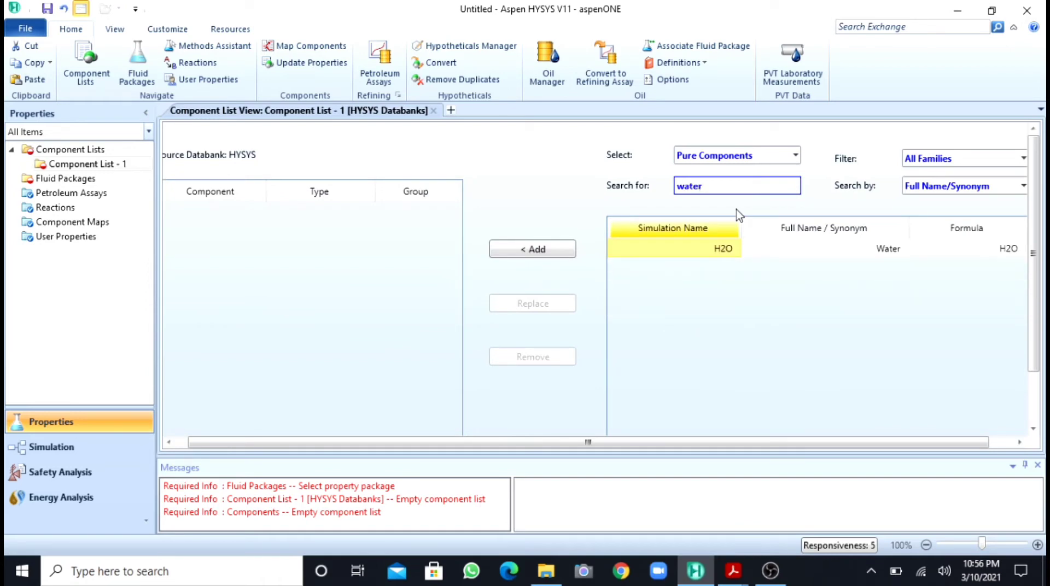
pyautogui.press('Return')
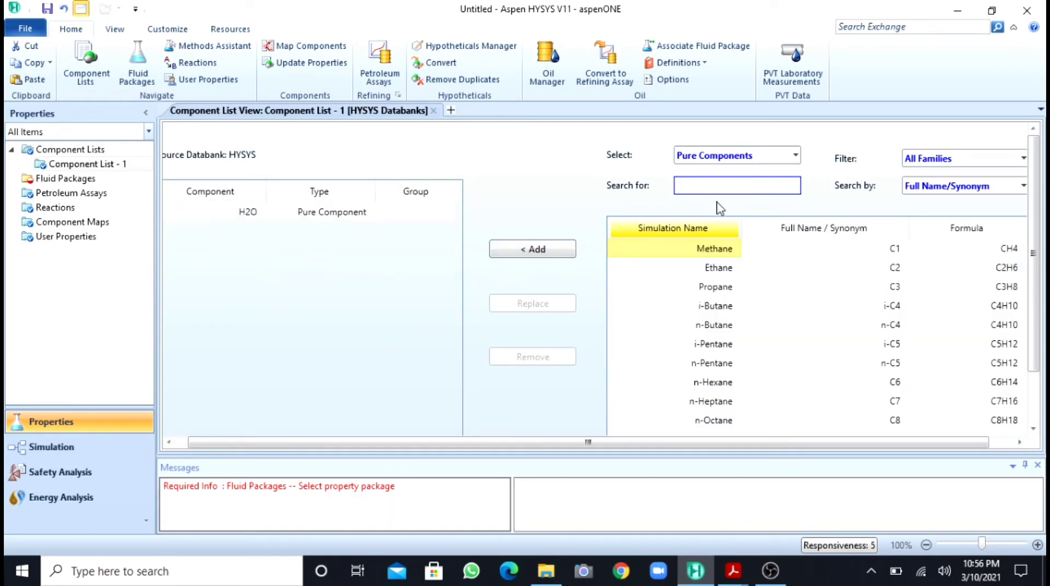
pyautogui.write('ethanol')
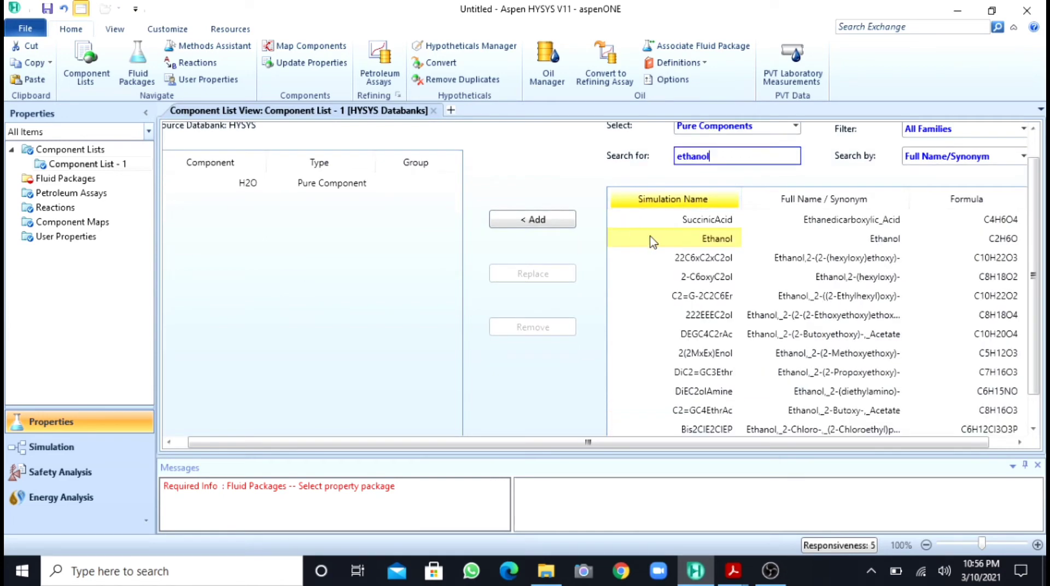
pyautogui.click(534, 219)
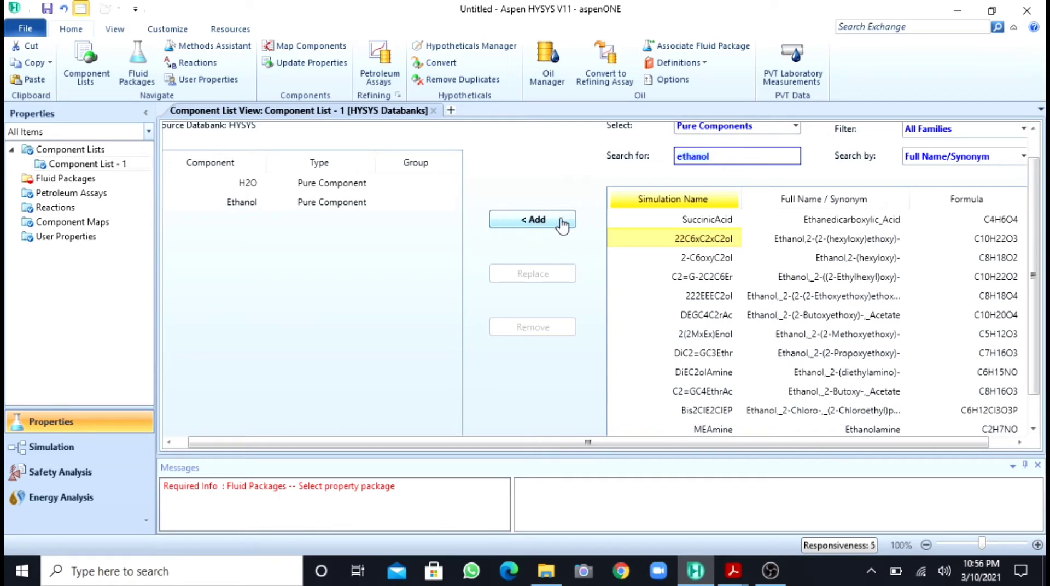
pyautogui.click(75, 182)
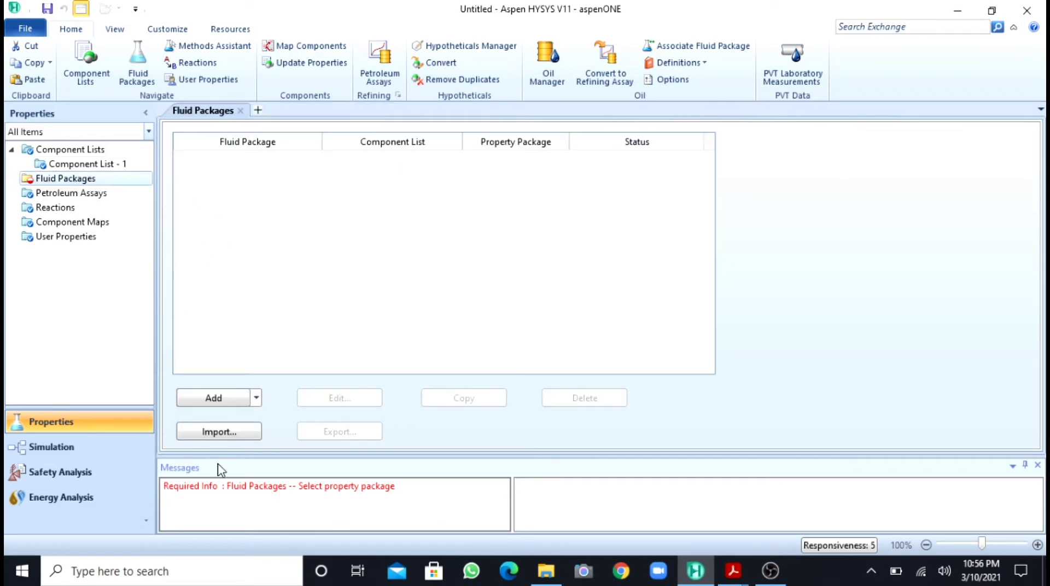
# Step: Add fluid package Basis-1 using the NRTL property package, then enter the Simulation environment
pyautogui.click(232, 404)
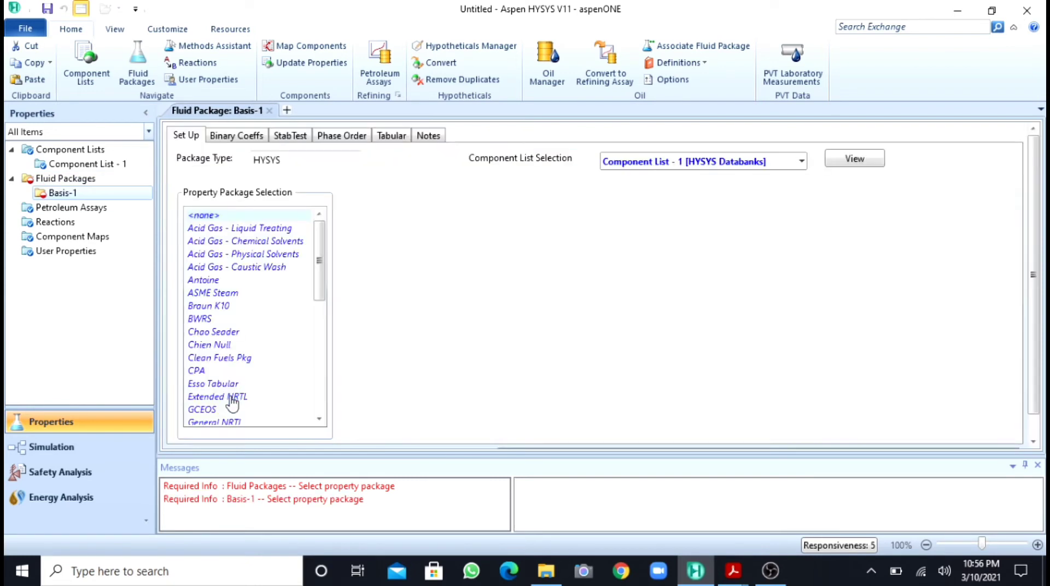
pyautogui.moveTo(321, 263); pyautogui.dragTo(327, 336)
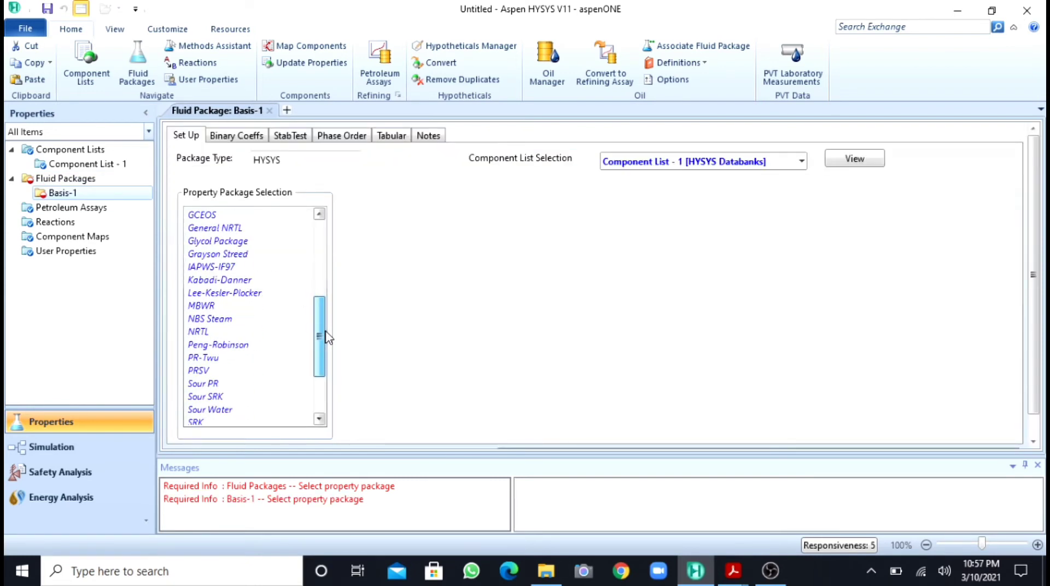
pyautogui.click(215, 334)
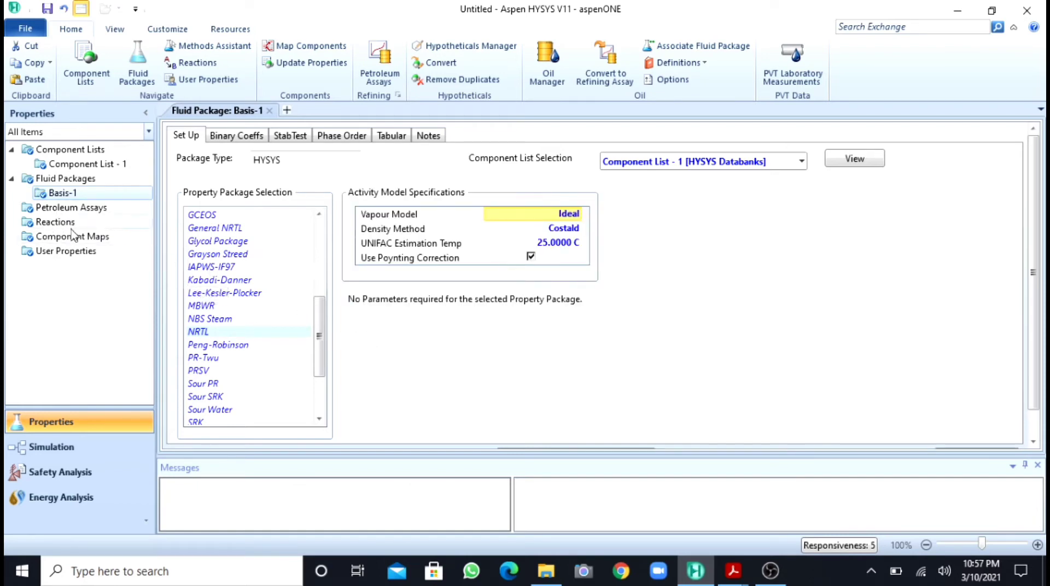
pyautogui.click(71, 452)
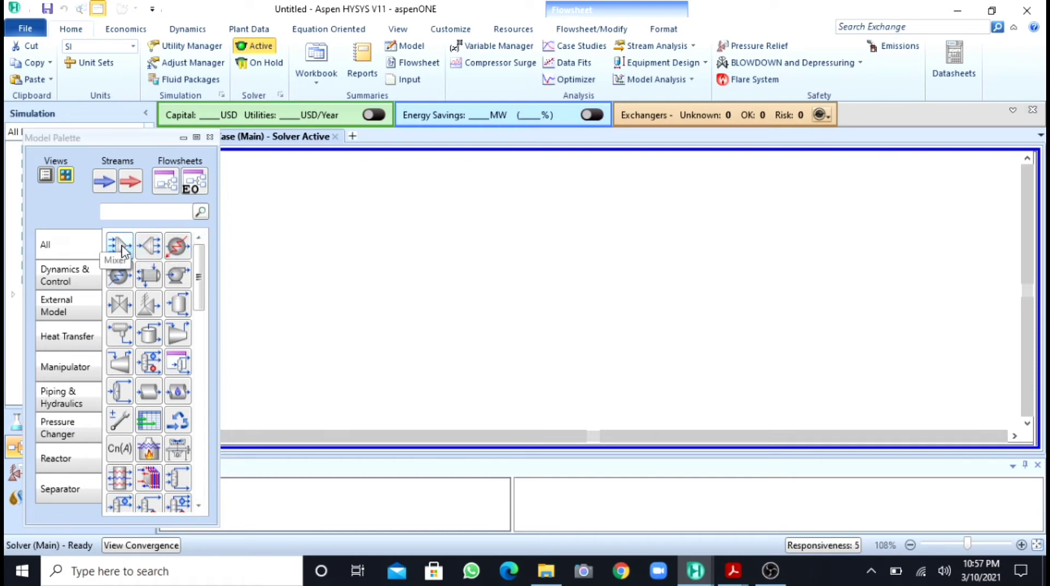
# Step: Drag a Mixer from the Model Palette onto the main flowsheet as MIX-100
pyautogui.moveTo(123, 252); pyautogui.dragTo(462, 282)
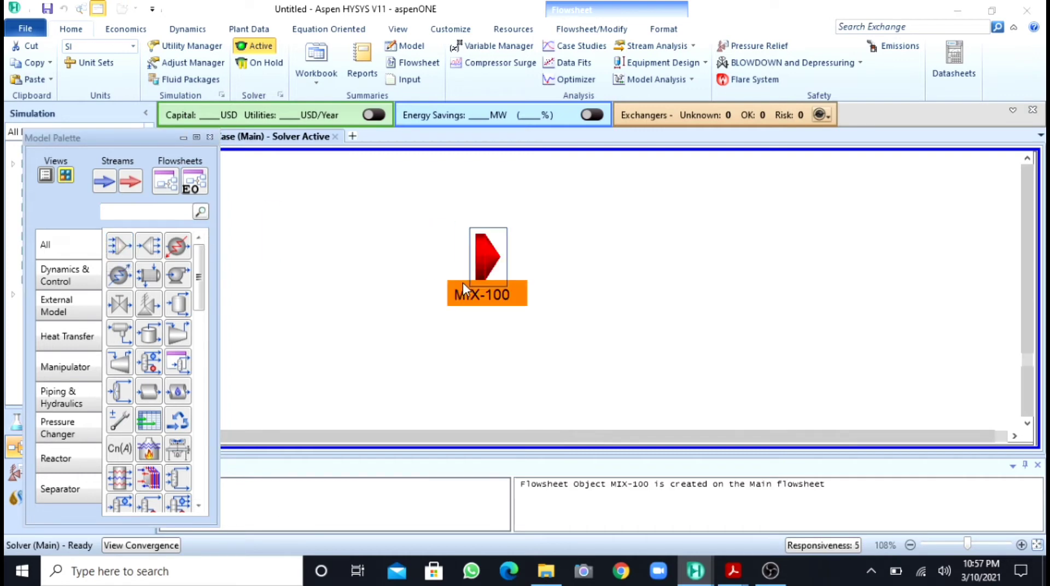
pyautogui.click(570, 290)
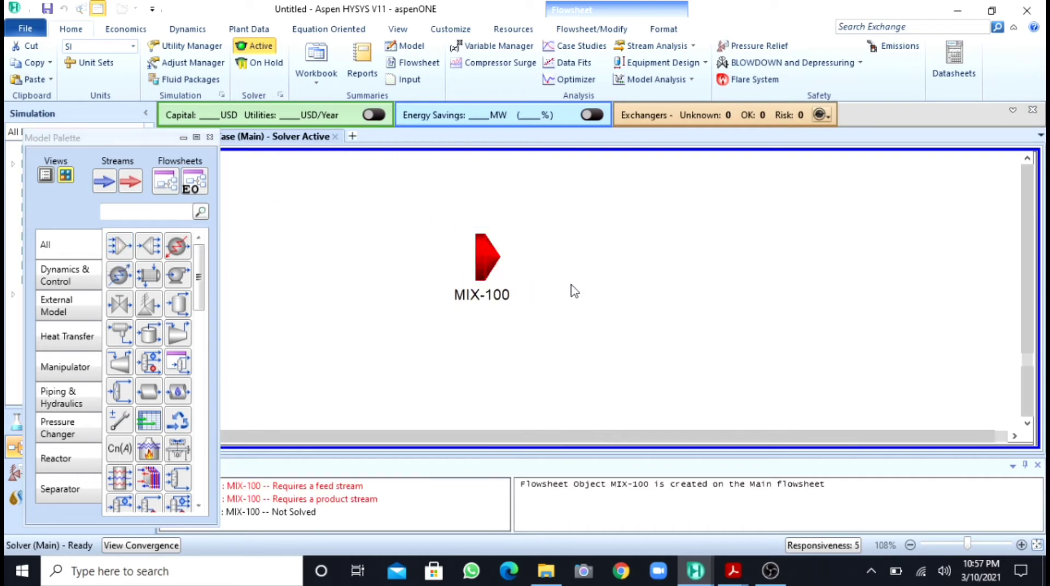
pyautogui.doubleClick(490, 262)
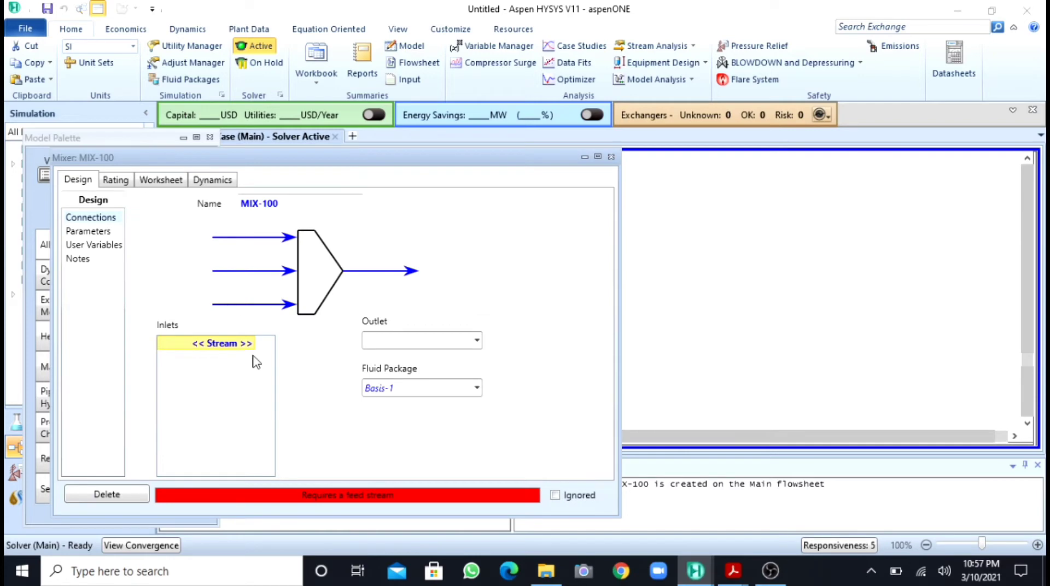
# Step: Attach inlets 1 and 2 and outlet 3 to MIX-100 and show its Worksheet conditions
pyautogui.click(251, 347)
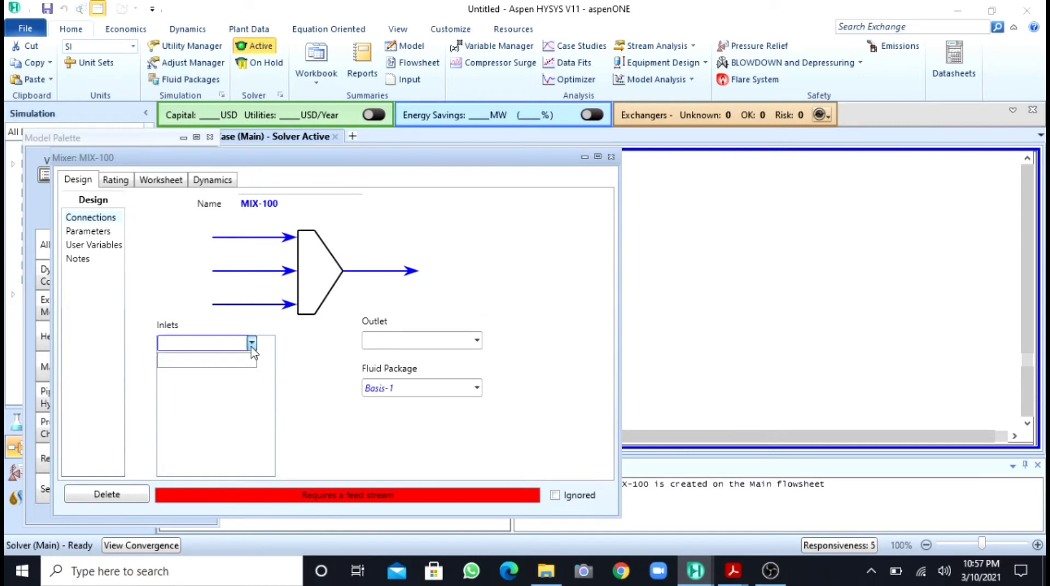
pyautogui.press('Return')
pyautogui.click(252, 357)
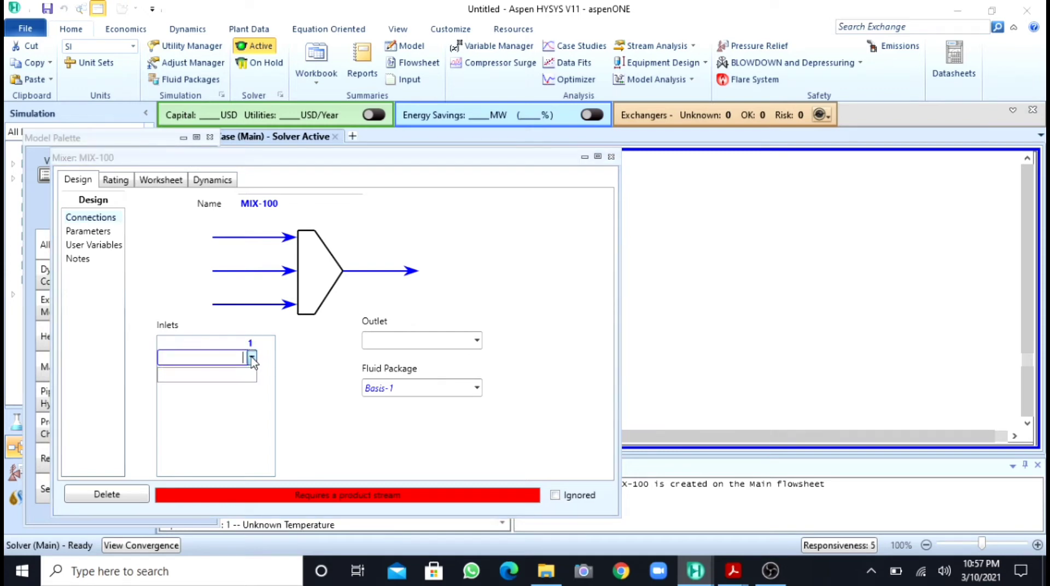
pyautogui.write('2')
pyautogui.press('Return')
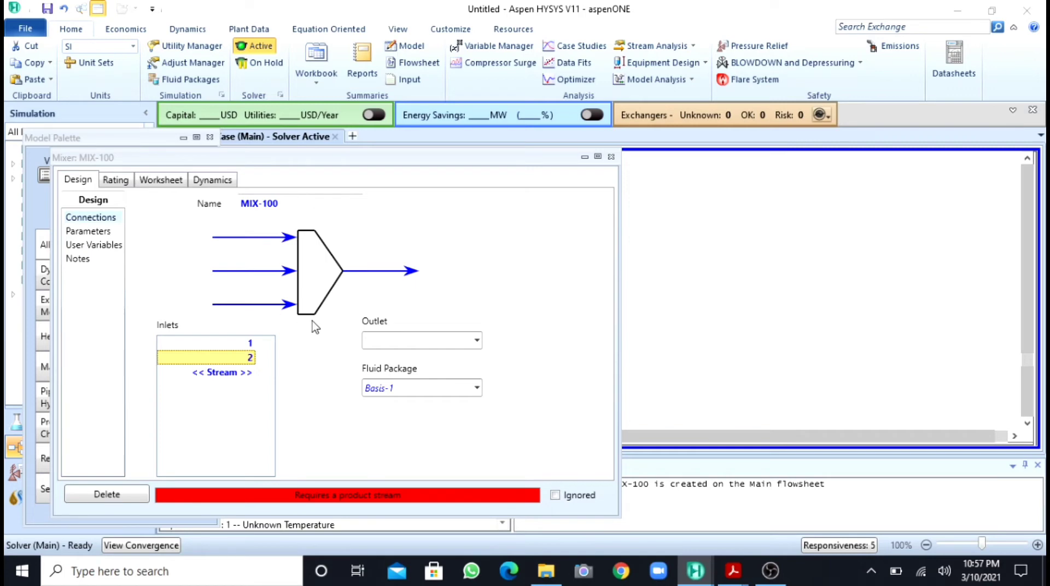
pyautogui.click(477, 341)
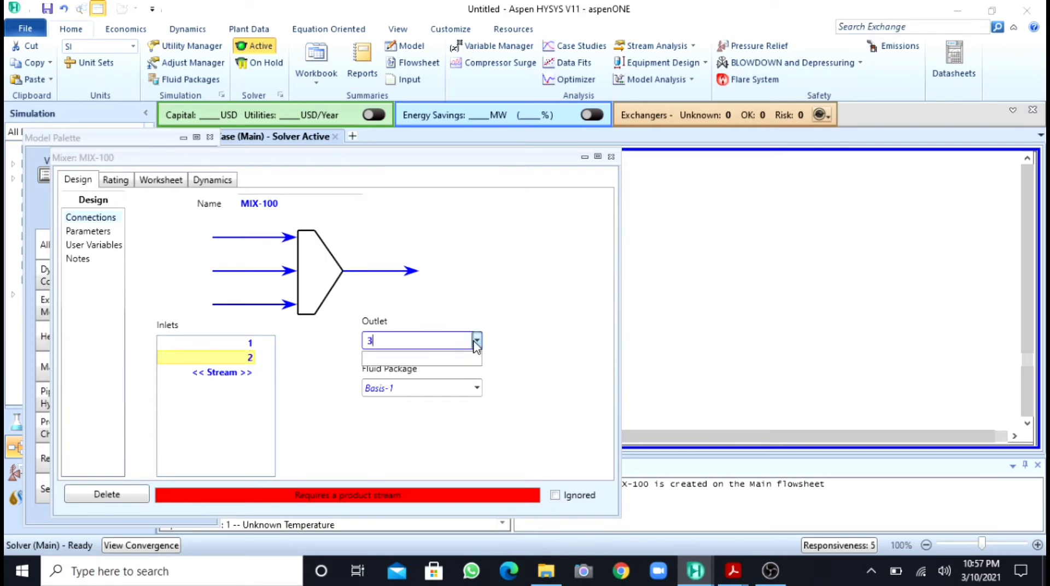
pyautogui.press('Return')
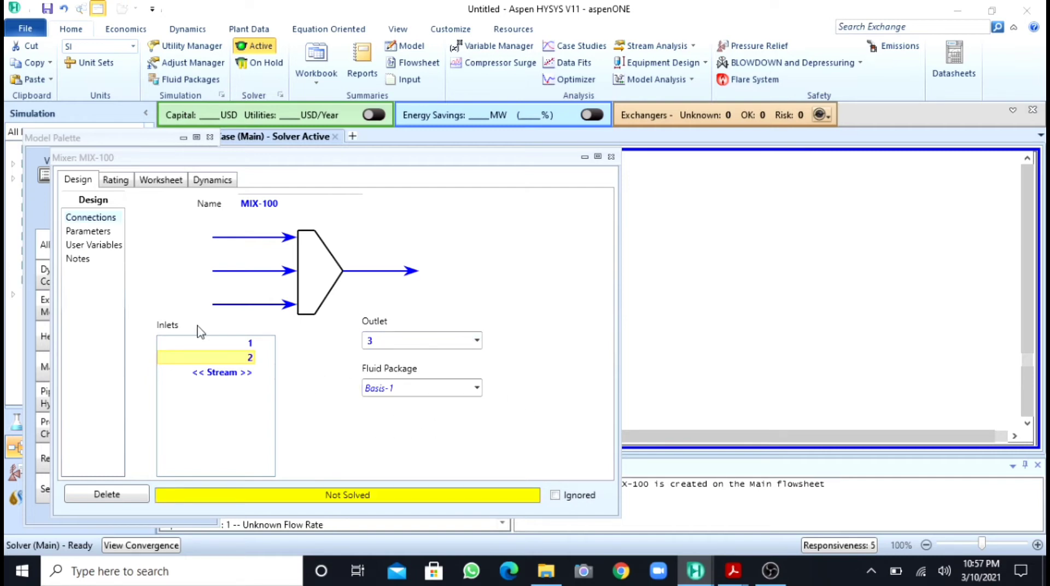
pyautogui.click(167, 181)
pyautogui.click(345, 233)
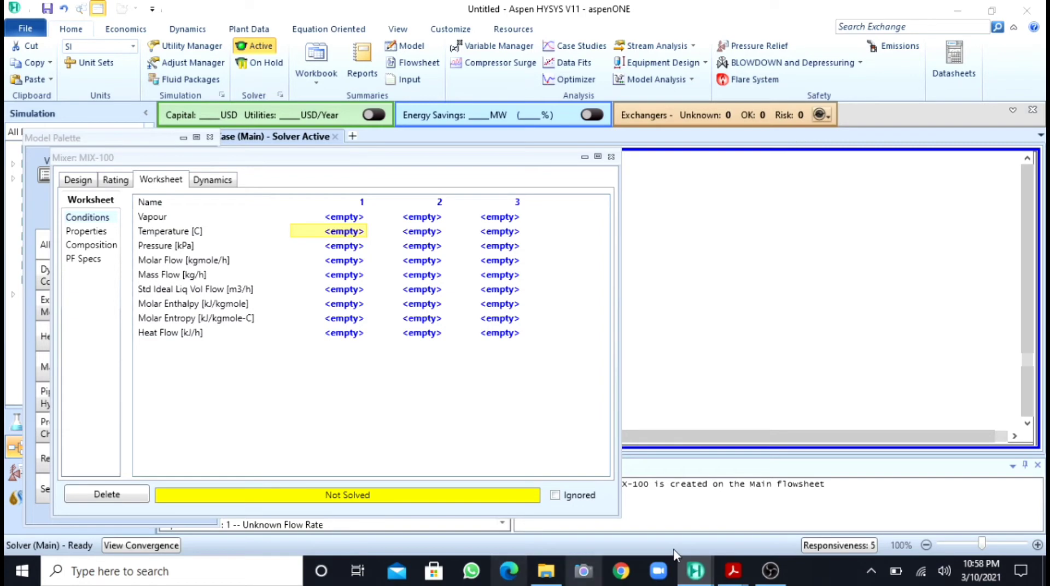
# Step: Check the textbook's mixing example feed data, then return to the HYSYS case
pyautogui.moveTo(733, 572)
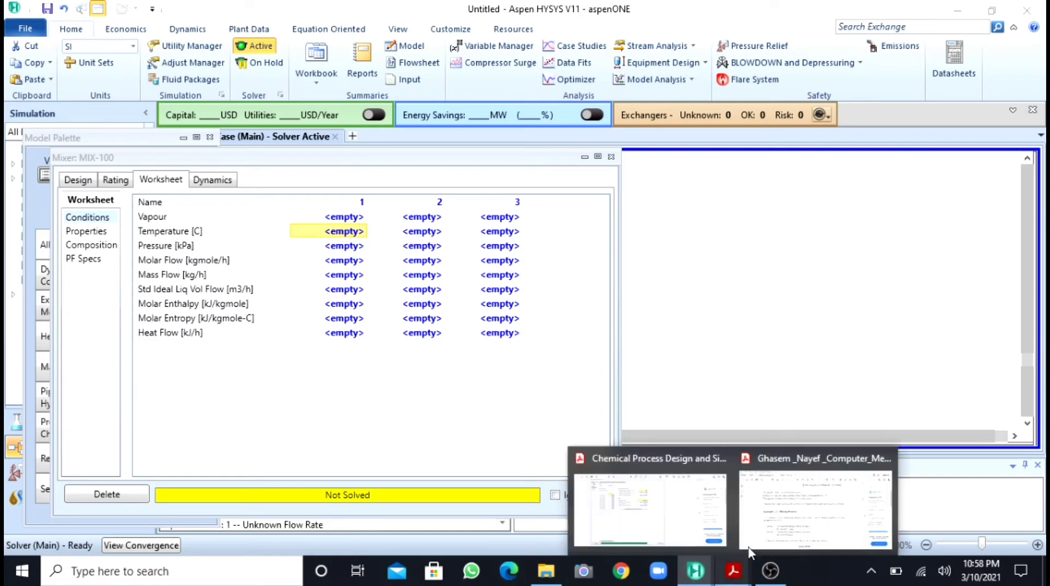
pyautogui.click(796, 504)
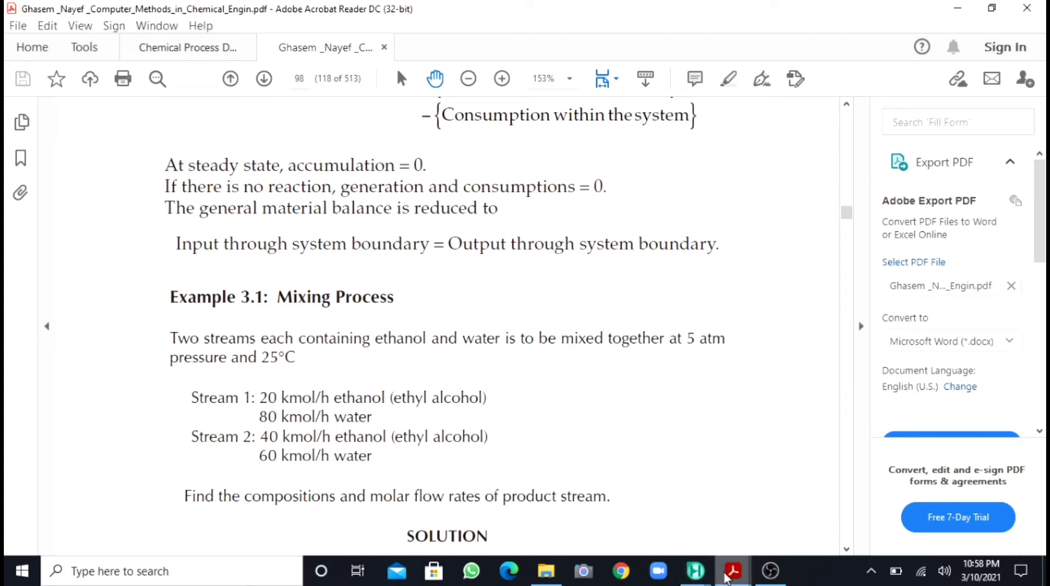
pyautogui.moveTo(695, 571)
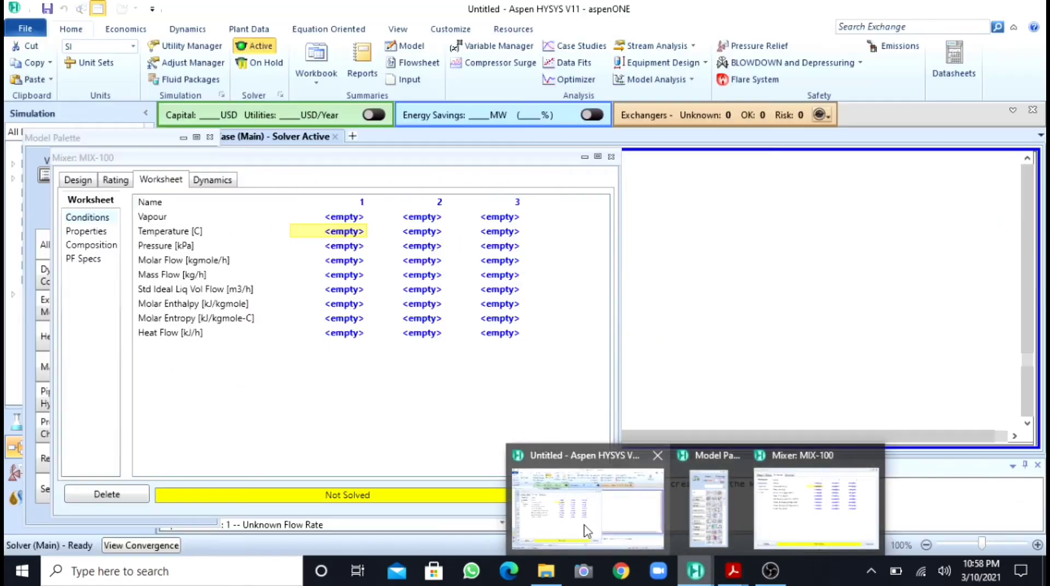
pyautogui.click(587, 531)
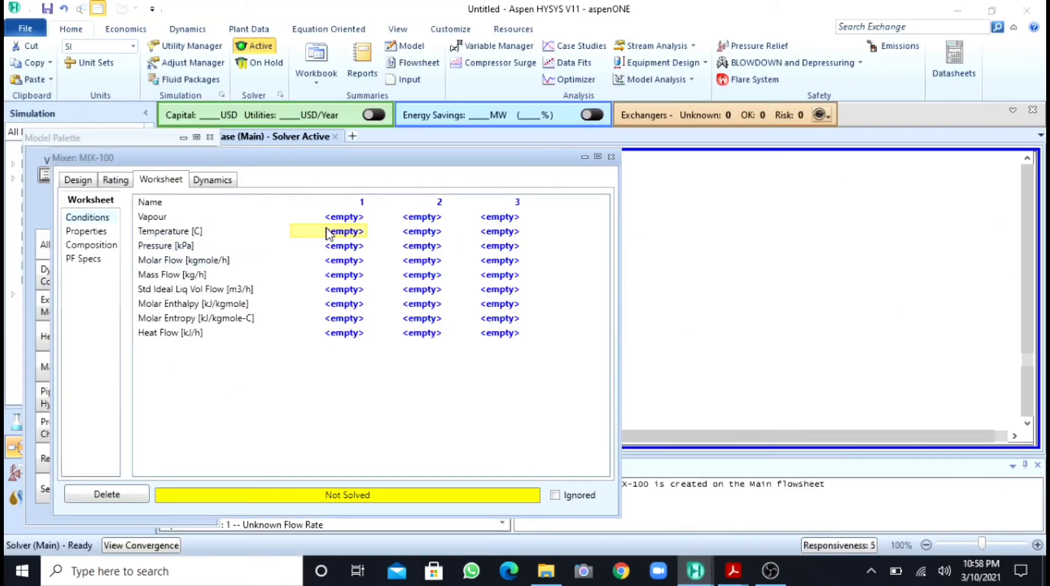
# Step: Set stream 1 to 25 °C, 5 atm pressure and 100 kgmole/h molar flow
pyautogui.write('25')
pyautogui.press('Return')
pyautogui.click(340, 247)
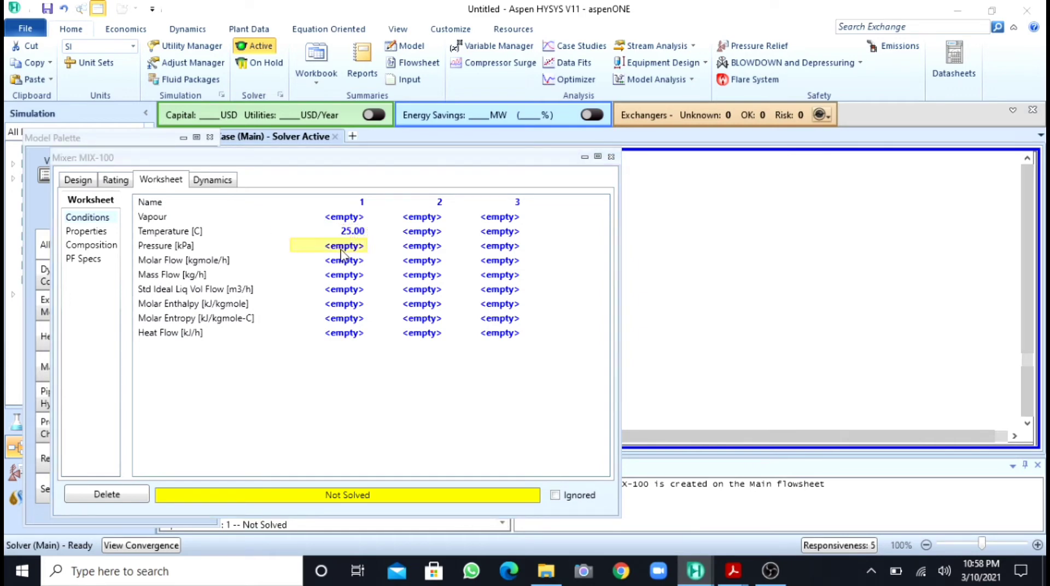
pyautogui.write('5')
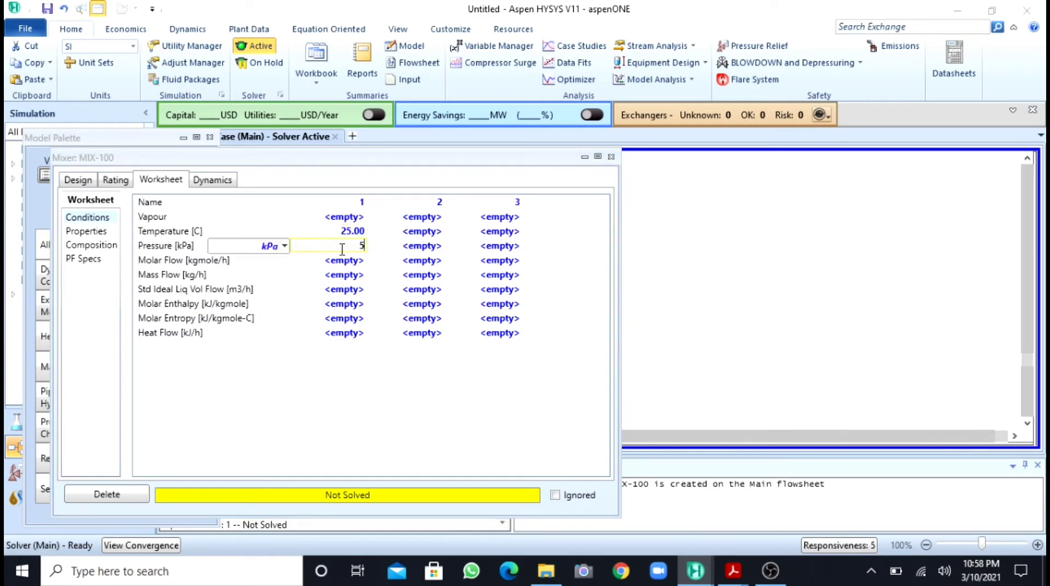
pyautogui.click(285, 246)
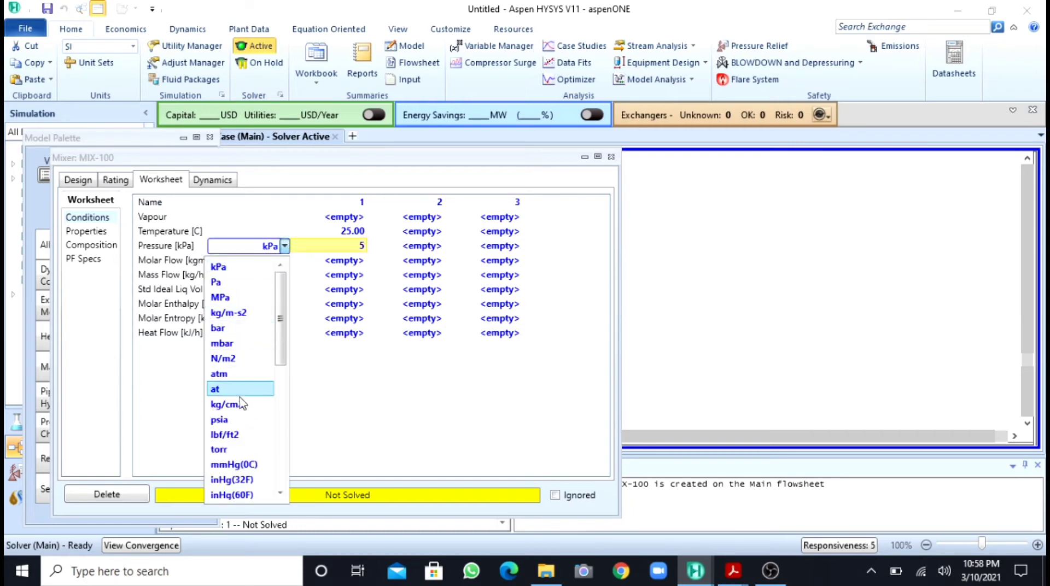
pyautogui.click(240, 375)
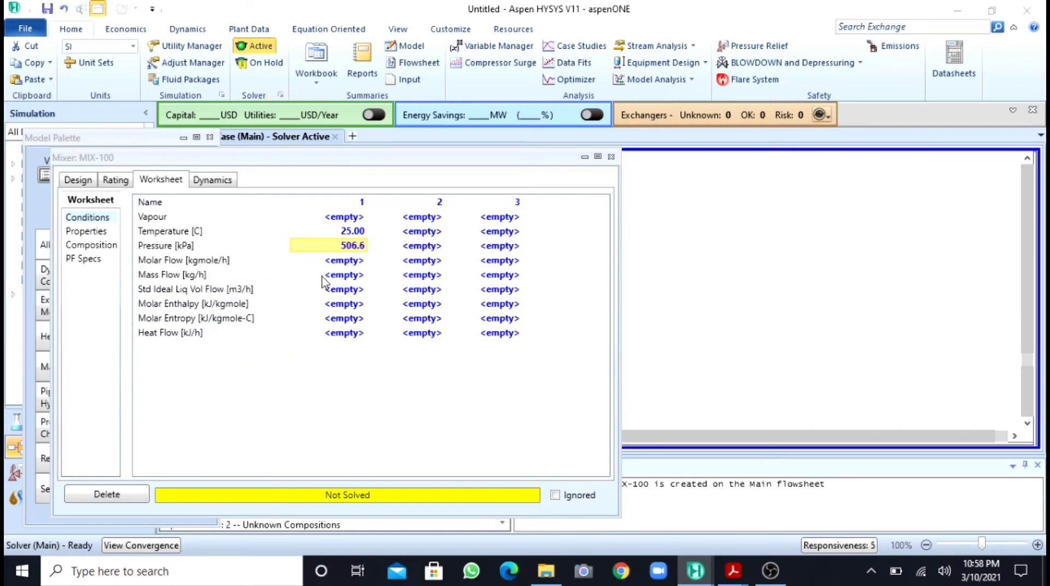
pyautogui.click(350, 261)
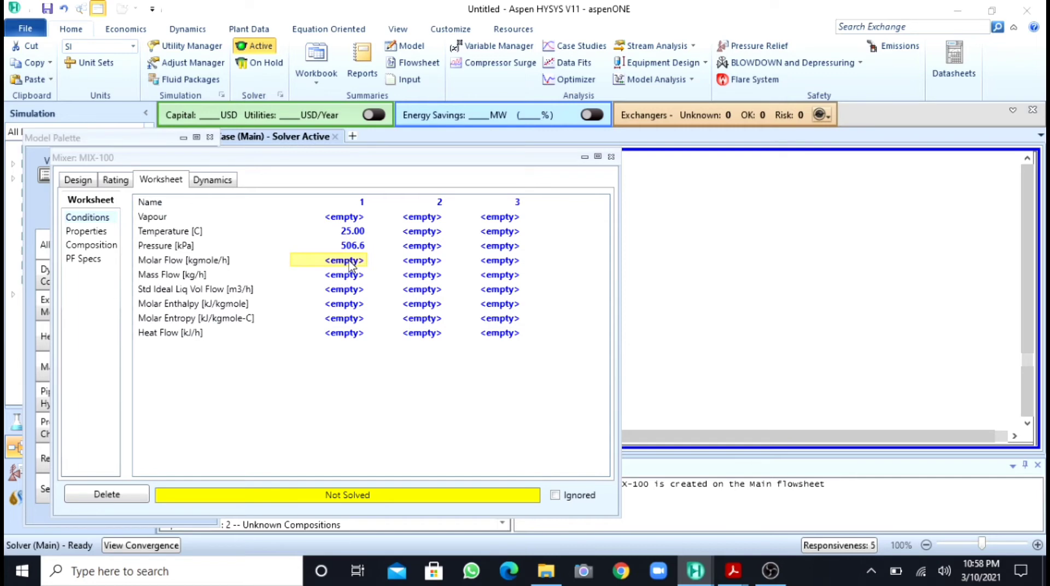
pyautogui.write('100')
pyautogui.press('Return')
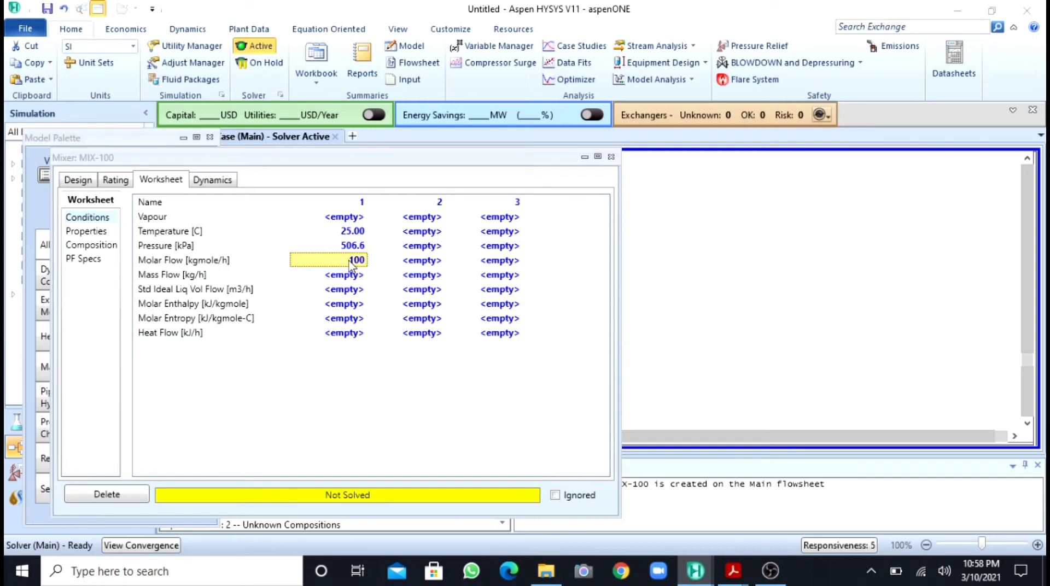
# Step: Open stream 1's composition input on a Mole Flows basis, consulting the textbook feed data
pyautogui.doubleClick(266, 267)
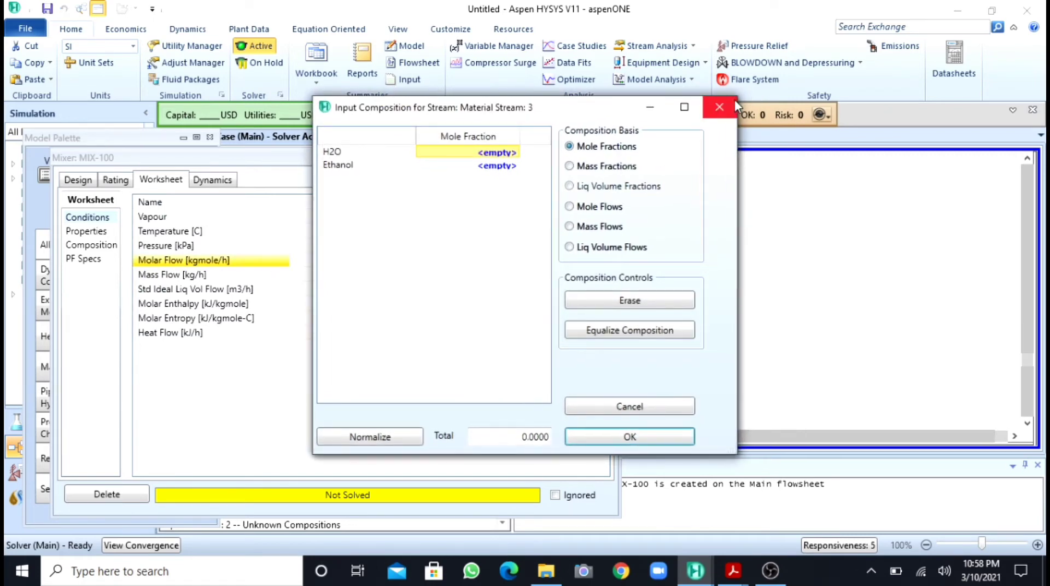
pyautogui.click(723, 109)
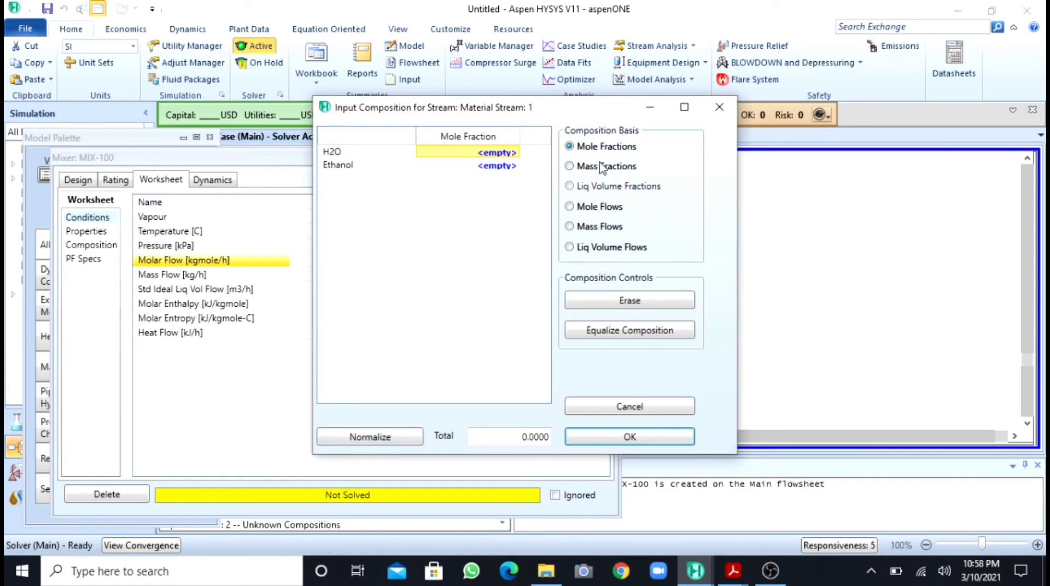
pyautogui.click(570, 207)
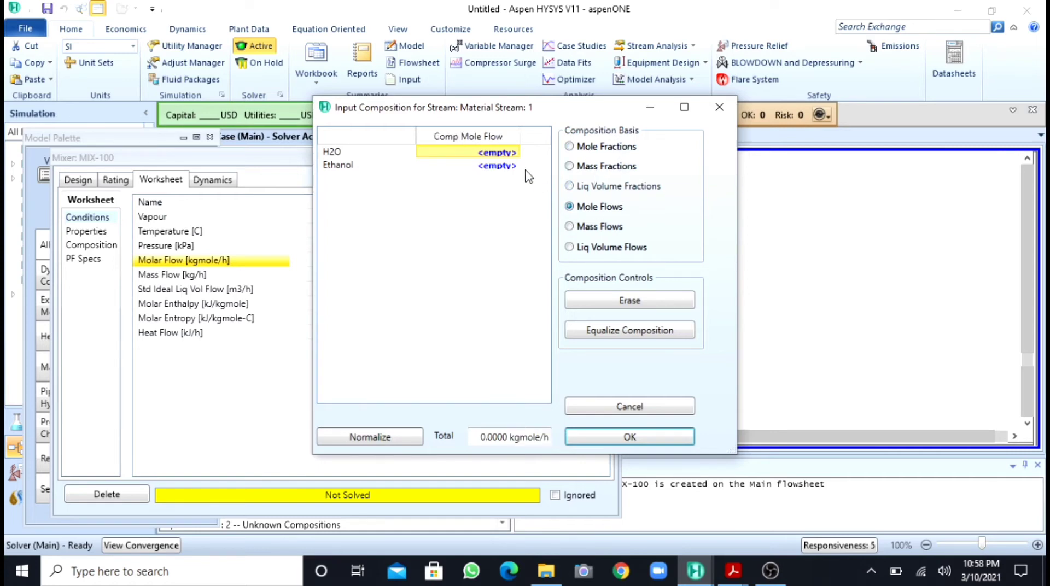
pyautogui.moveTo(733, 571)
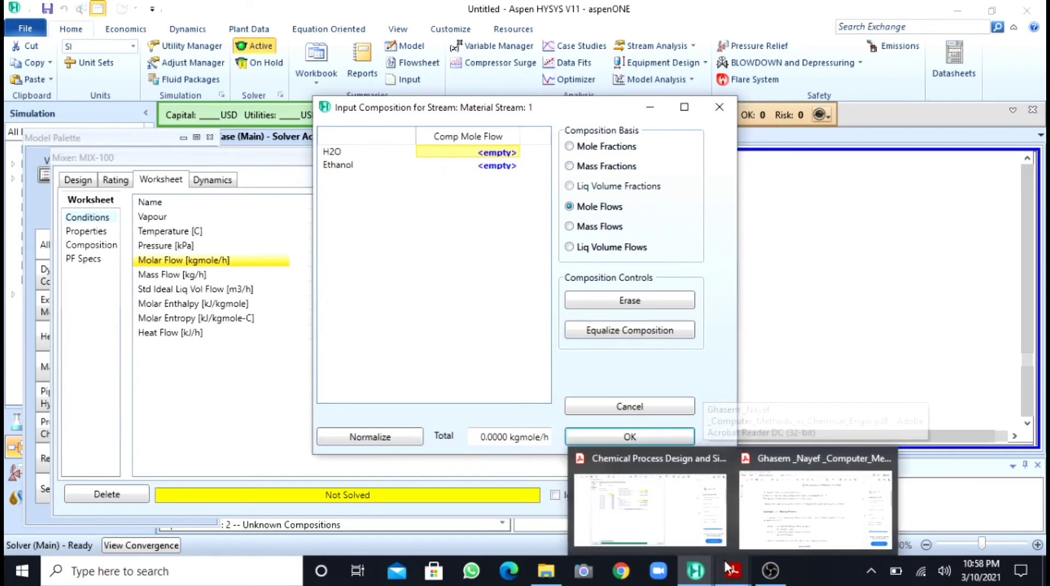
pyautogui.moveTo(694, 539)
pyautogui.click(775, 517)
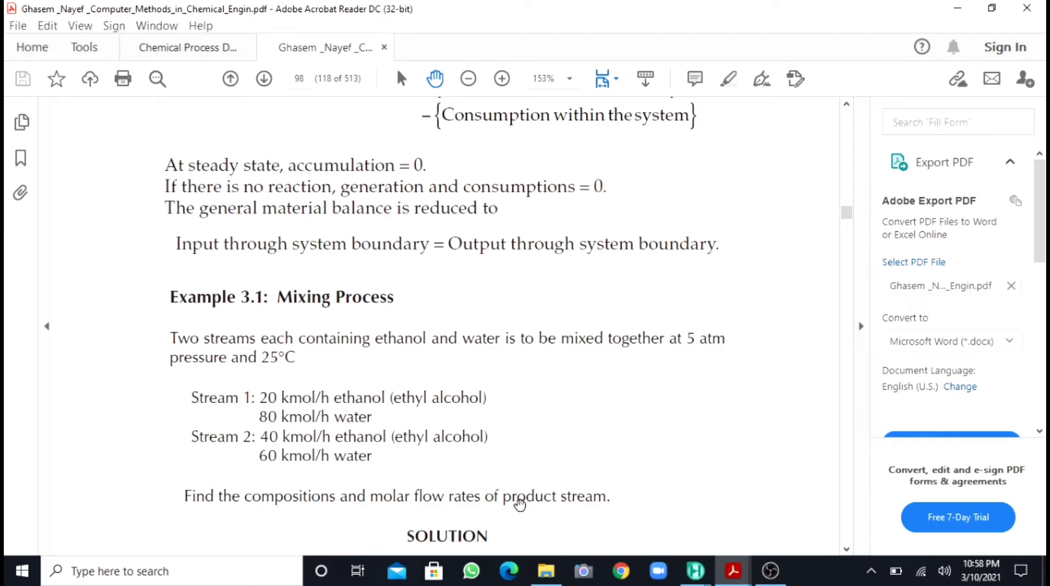
pyautogui.moveTo(706, 574)
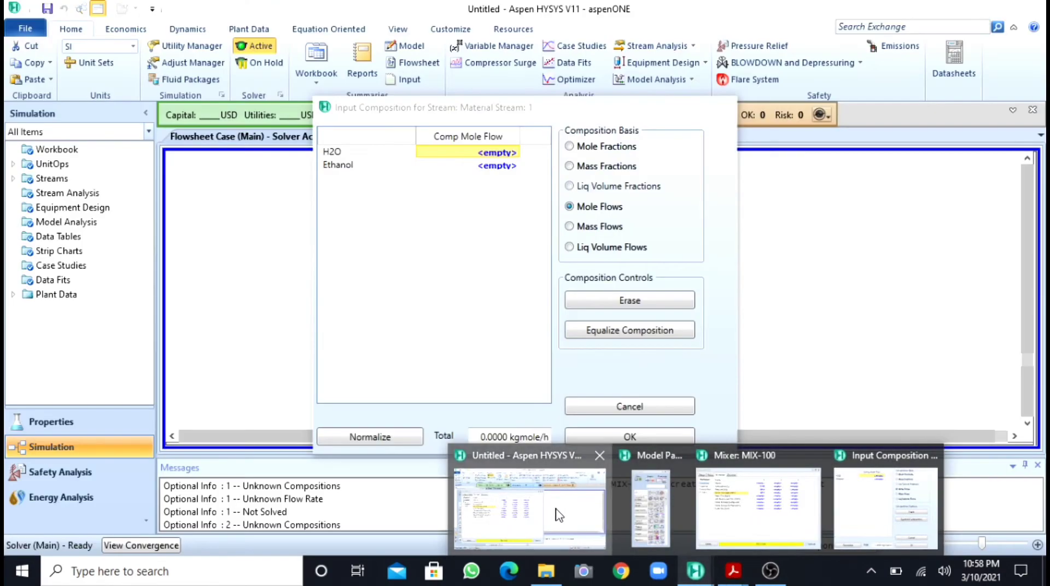
pyautogui.click(556, 513)
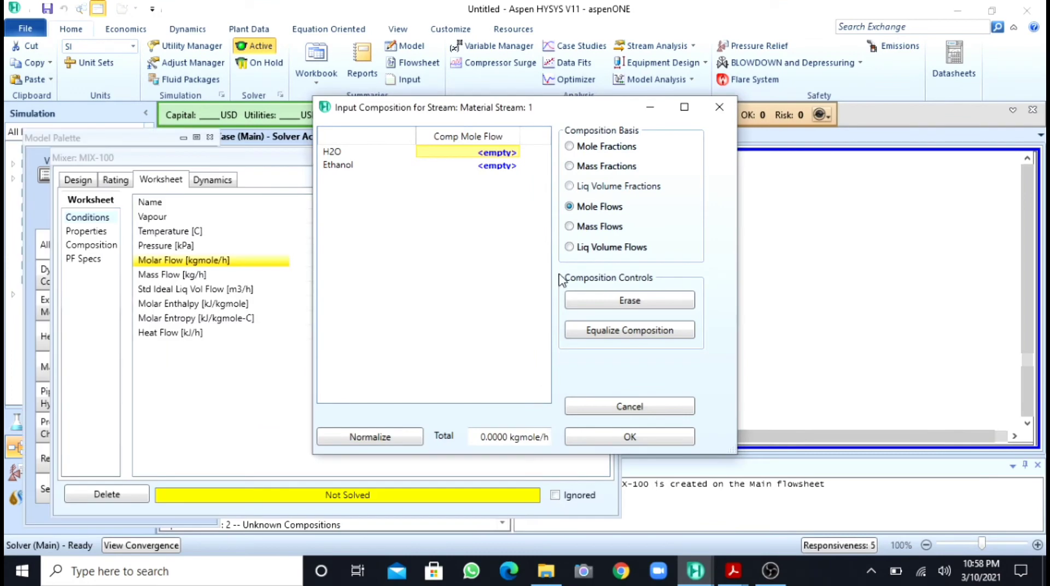
# Step: Enter 20 kgmole/h ethanol and 80 kgmole/h H2O for stream 1 and accept
pyautogui.click(503, 166)
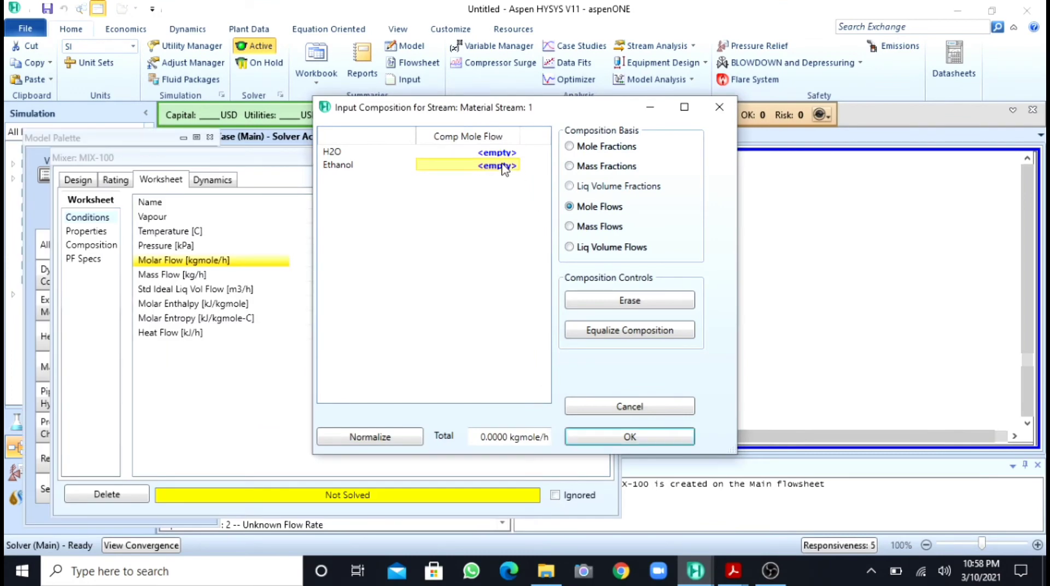
pyautogui.write('20')
pyautogui.press('Return')
pyautogui.click(491, 155)
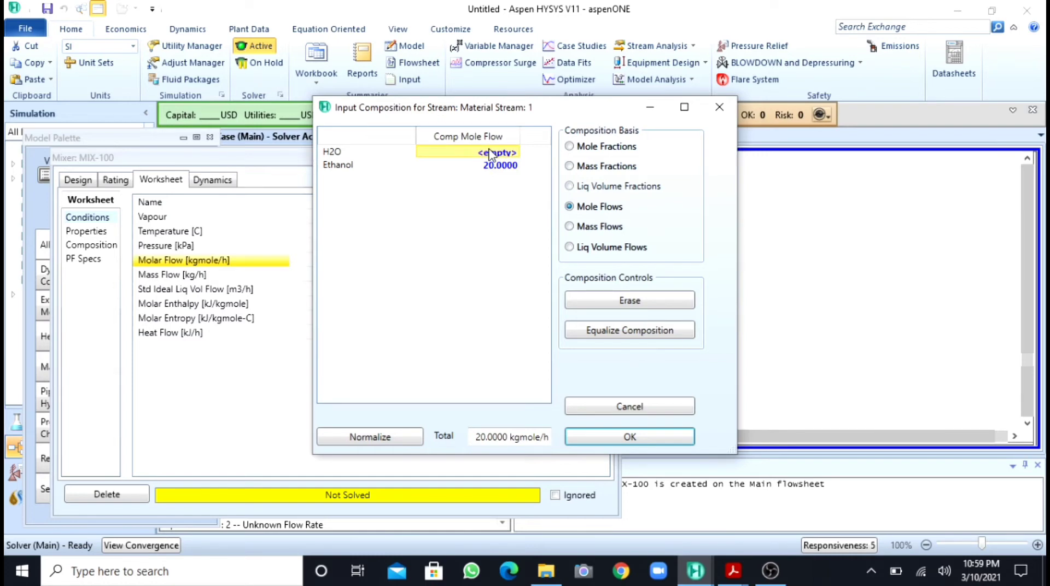
pyautogui.write('8')
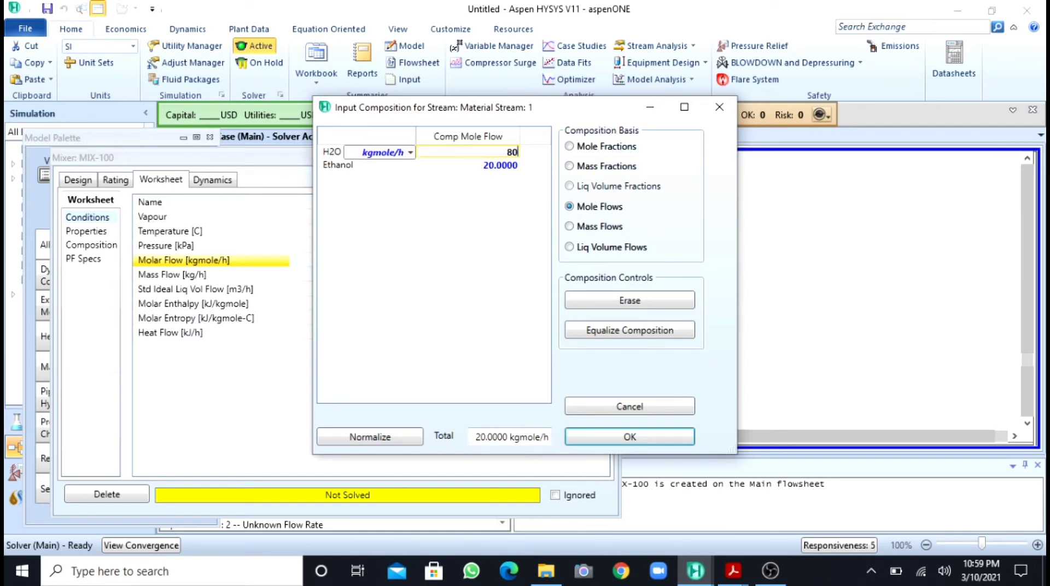
pyautogui.write('0')
pyautogui.press('Return')
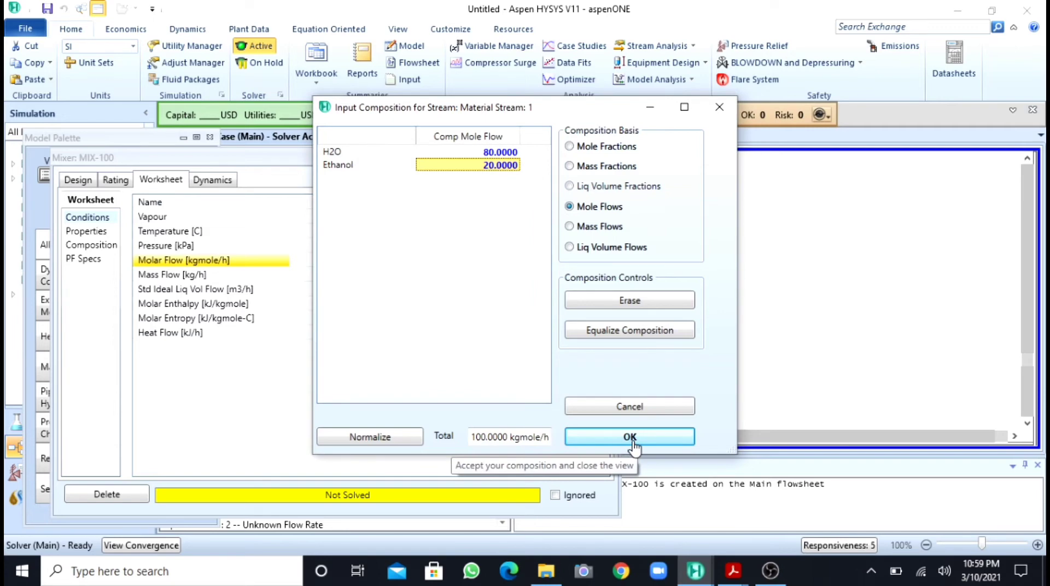
pyautogui.click(633, 443)
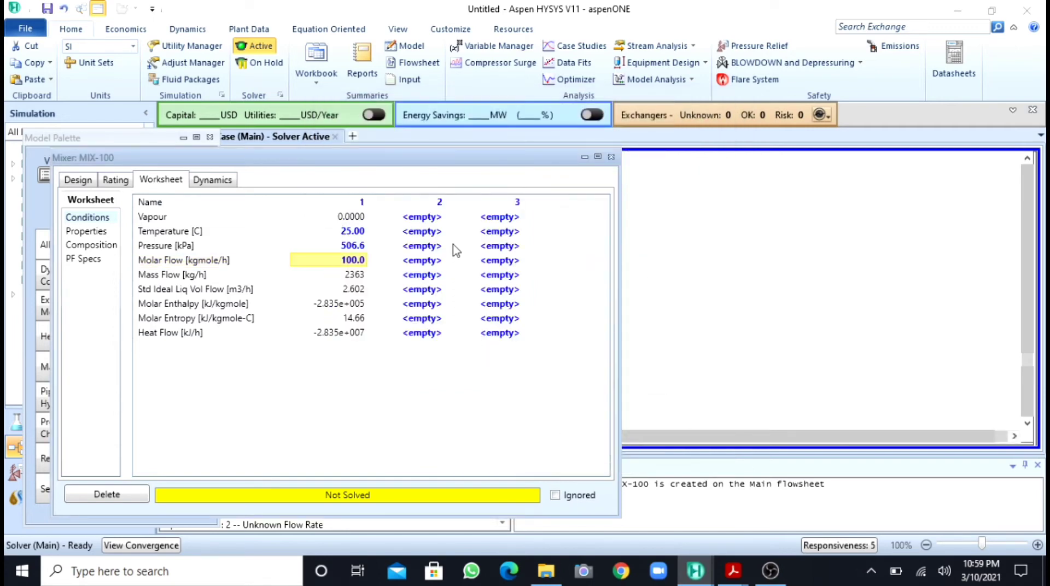
# Step: Enter stream 2 at 25 °C, 5 atm and 100 kgmole/h molar flow
pyautogui.click(420, 234)
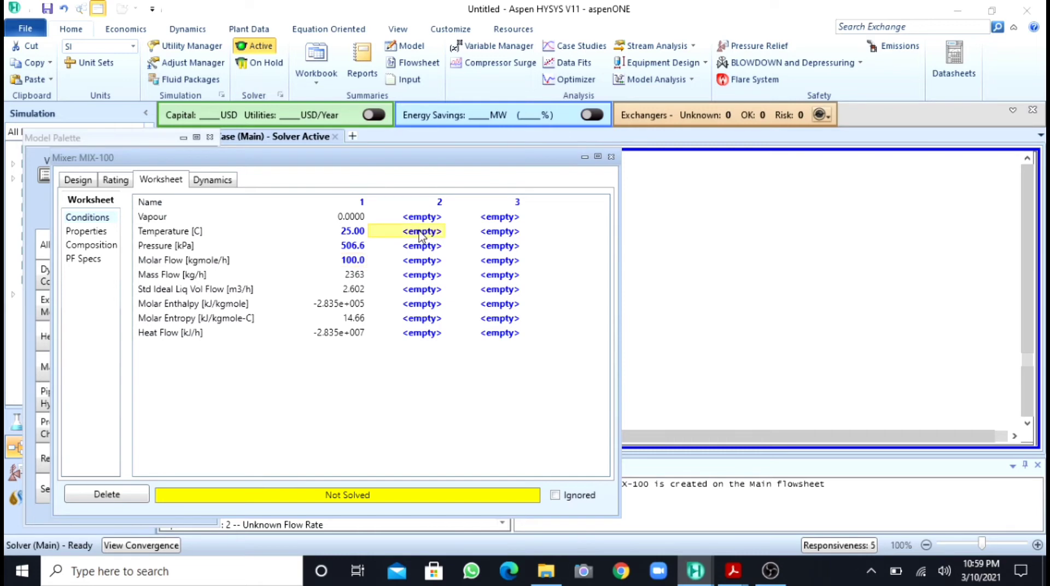
pyautogui.write('25')
pyautogui.press('Return')
pyautogui.click(422, 245)
pyautogui.write('5')
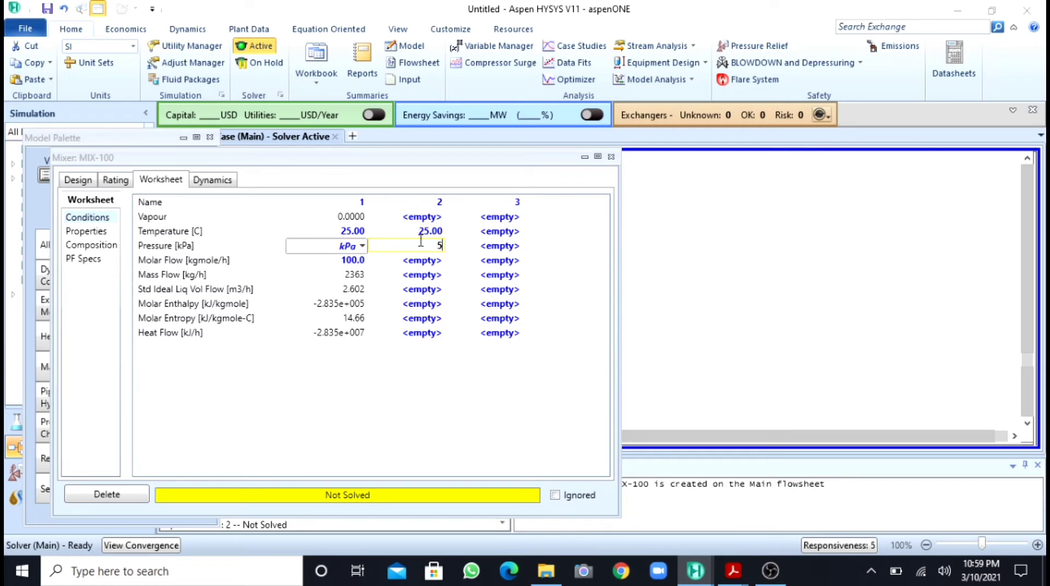
pyautogui.click(362, 247)
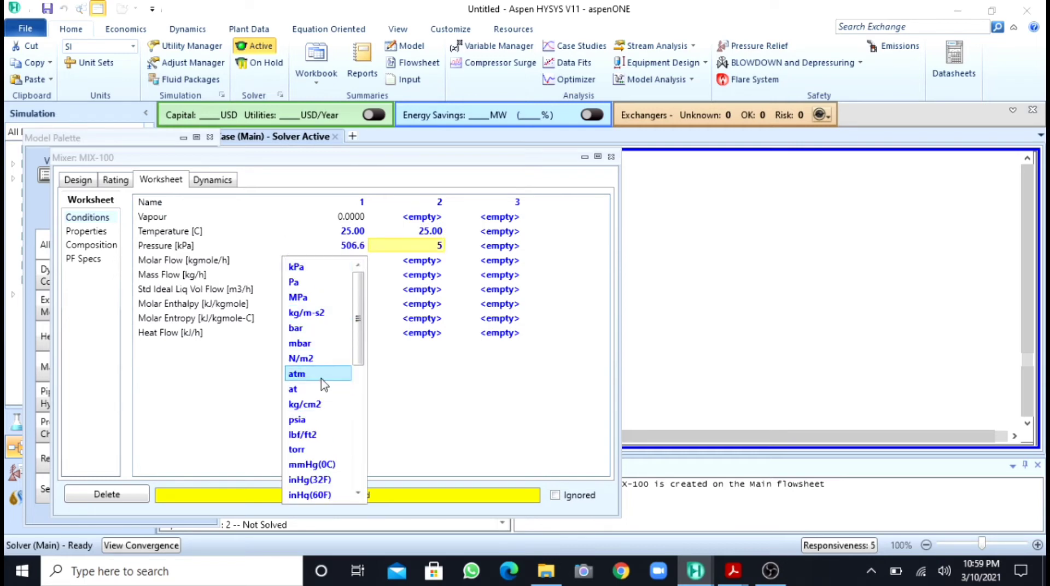
pyautogui.click(304, 374)
pyautogui.click(433, 261)
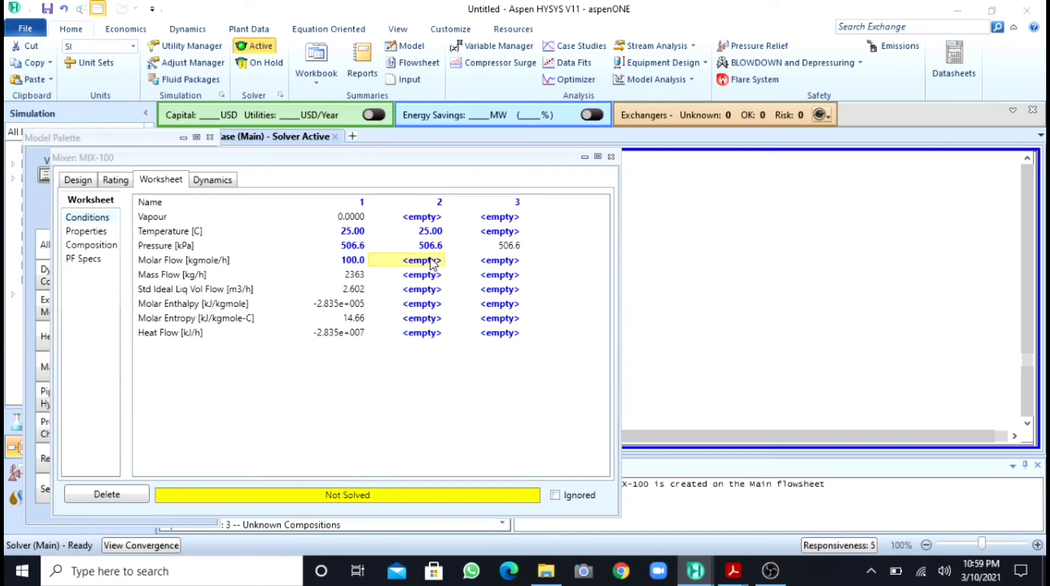
pyautogui.write('100')
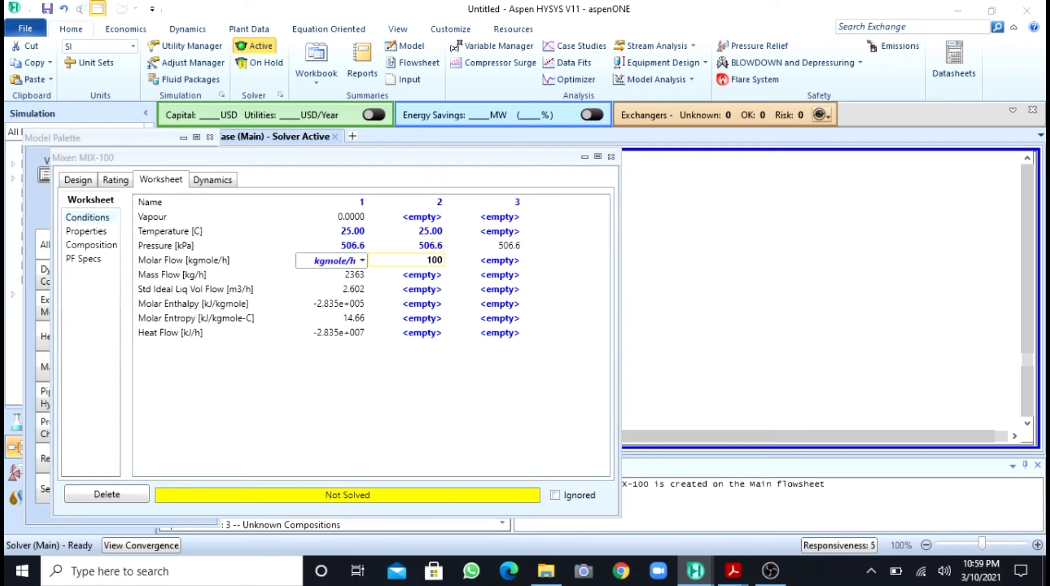
pyautogui.press('Return')
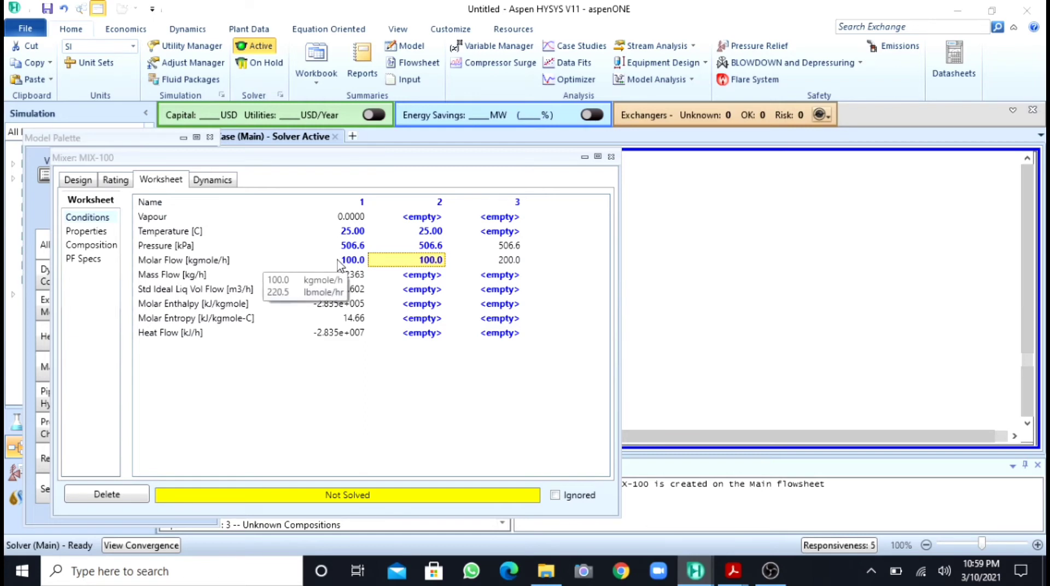
# Step: Enter stream 2's composition as 40 ethanol and 60 H2O, solving MIX-100 at 5286 kg/h outlet
pyautogui.doubleClick(340, 261)
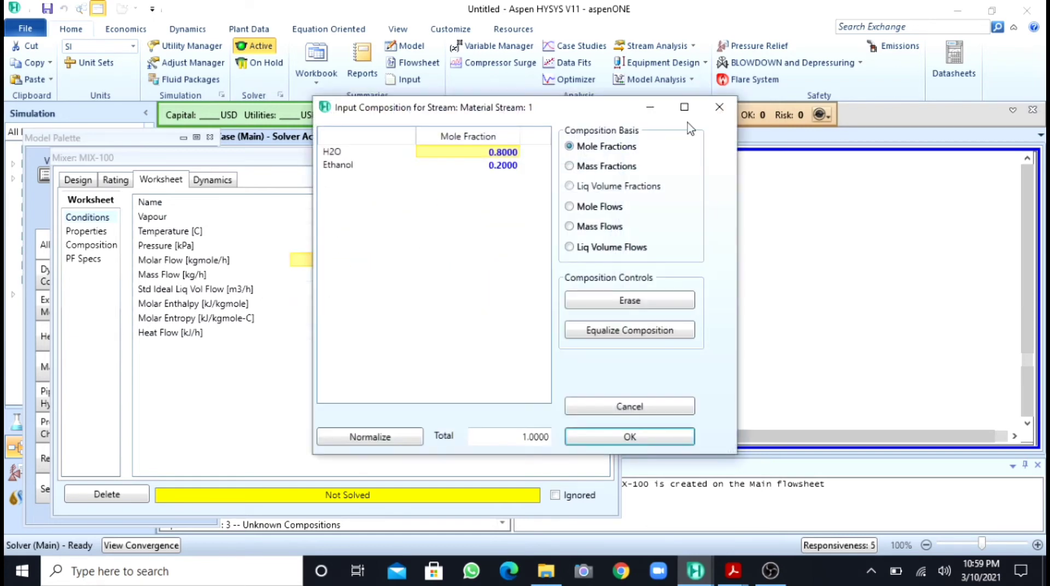
pyautogui.click(716, 108)
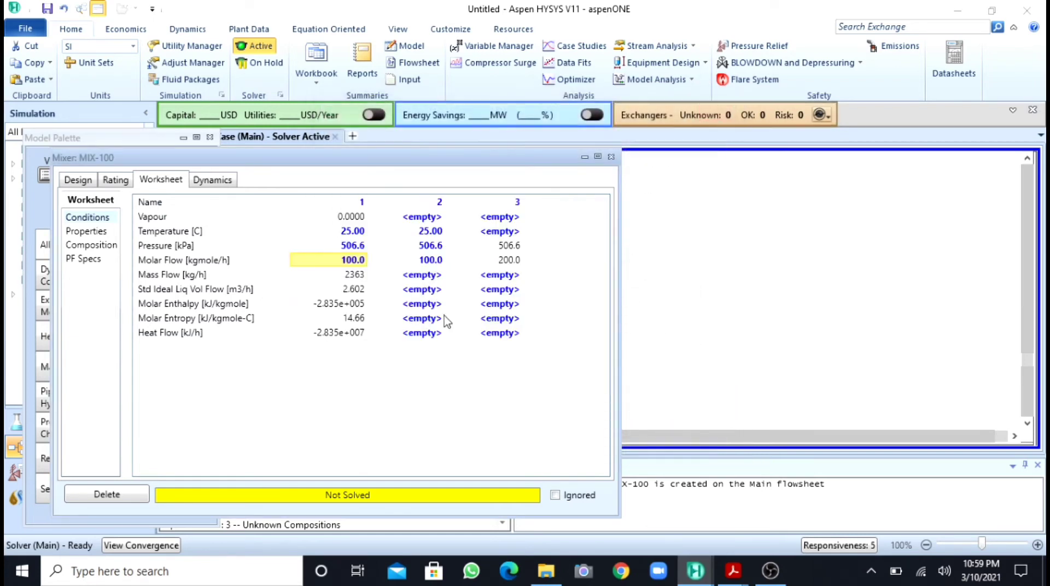
pyautogui.doubleClick(432, 261)
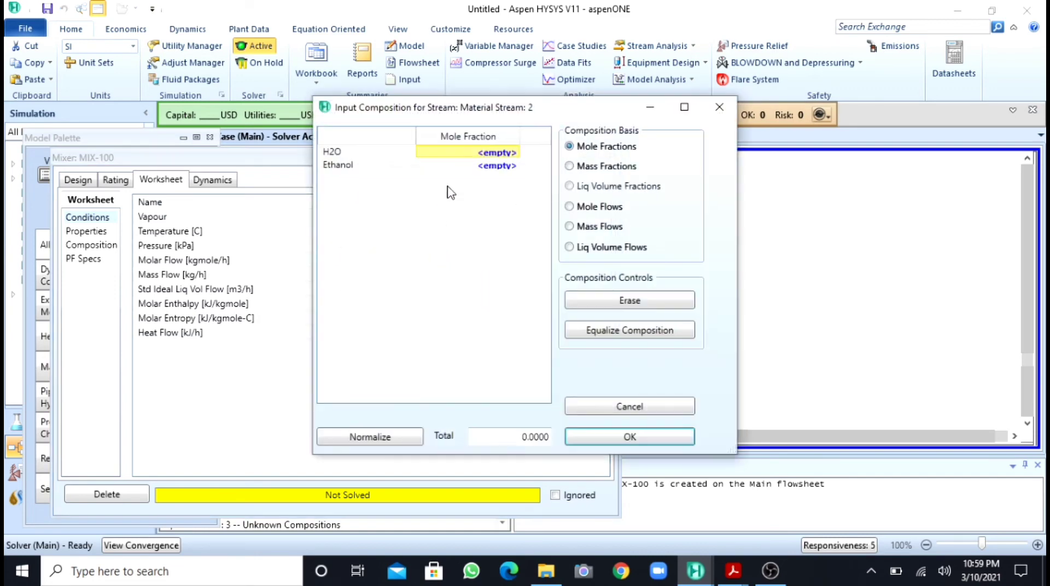
pyautogui.click(494, 165)
pyautogui.write('40')
pyautogui.press('Return')
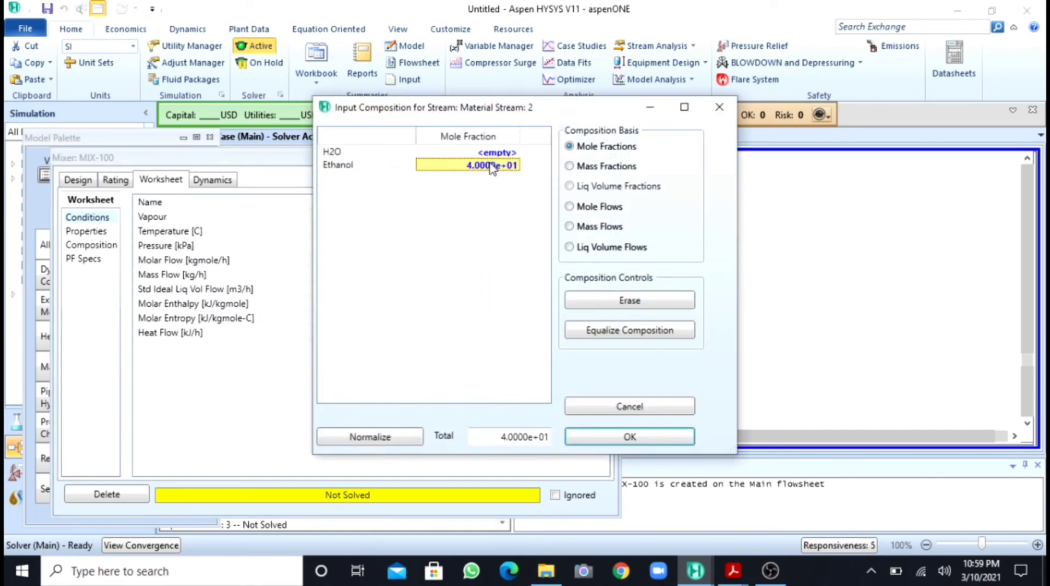
pyautogui.click(498, 154)
pyautogui.write('60')
pyautogui.press('Return')
pyautogui.click(625, 438)
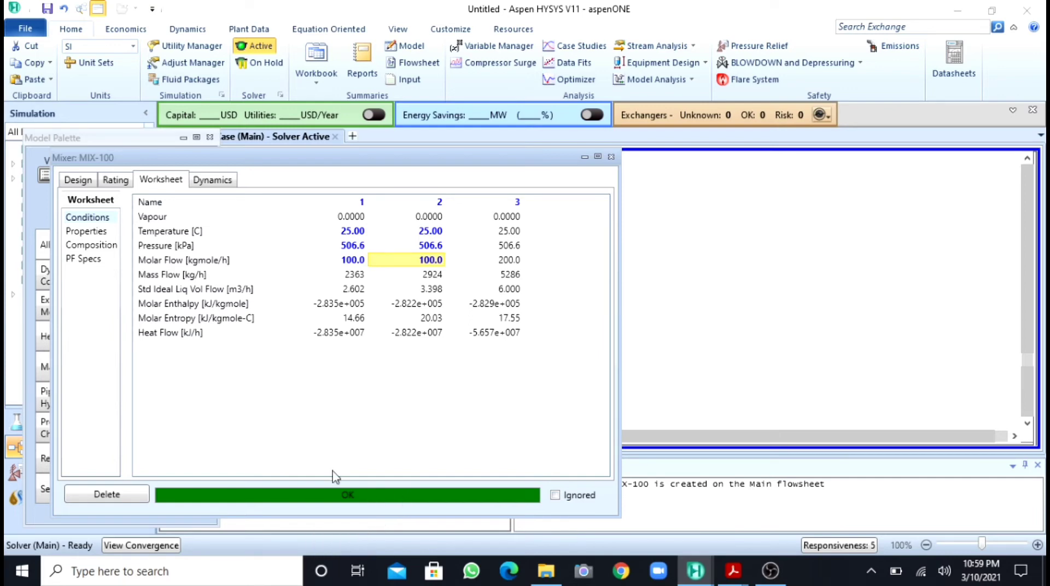
pyautogui.click(92, 232)
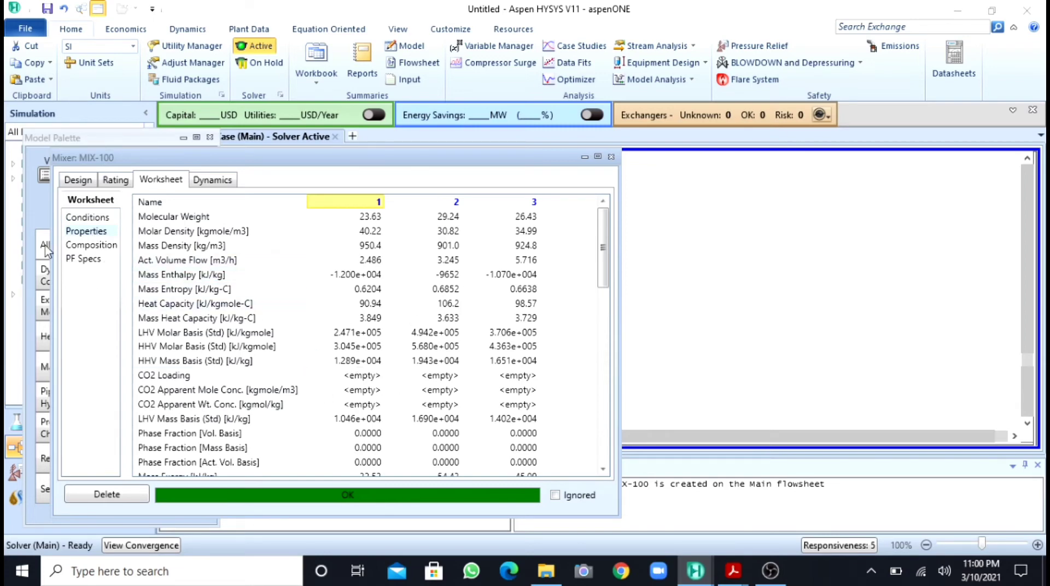
pyautogui.click(91, 246)
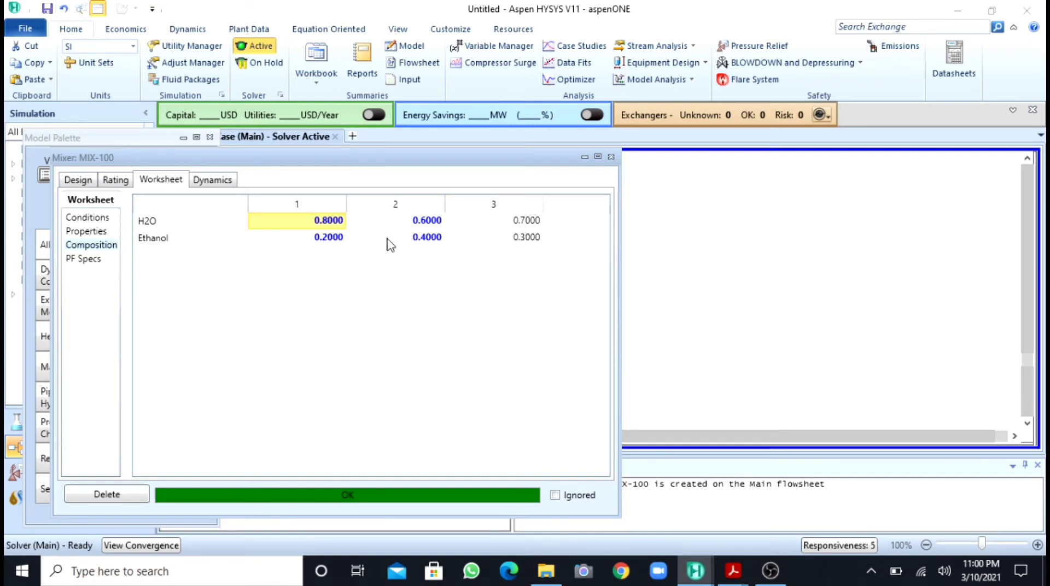
pyautogui.click(77, 179)
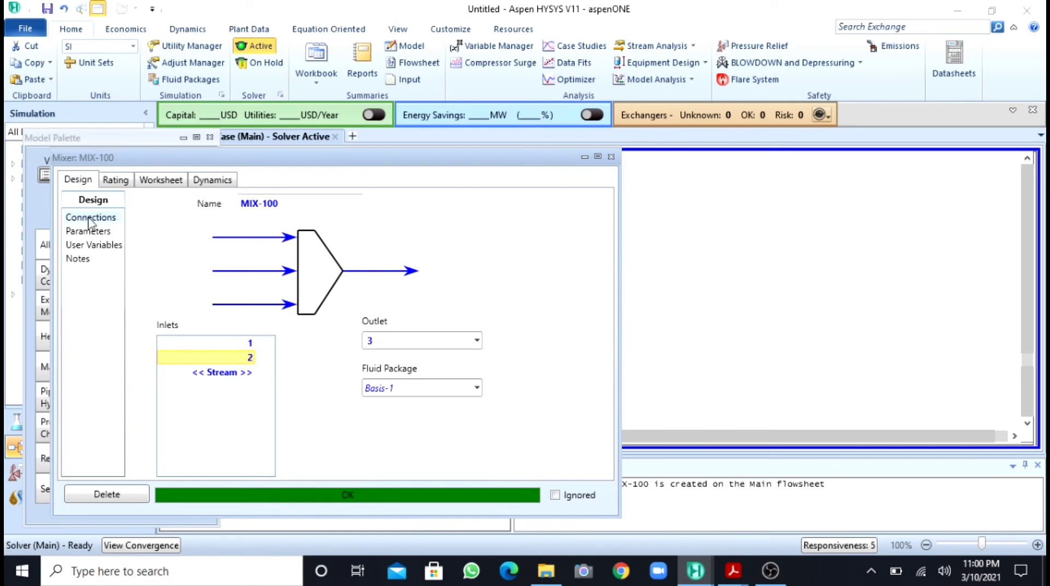
pyautogui.click(159, 181)
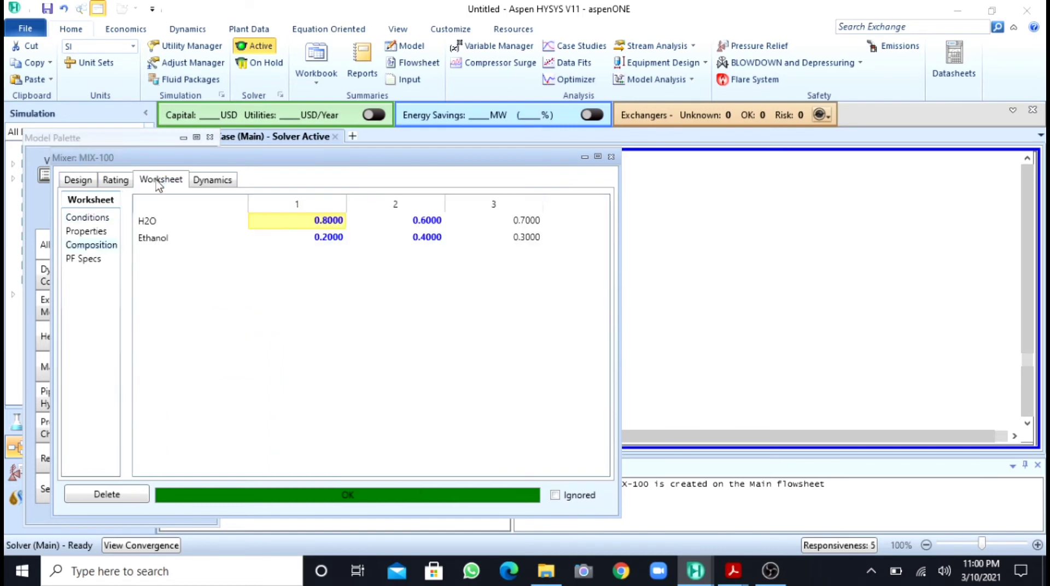
pyautogui.click(91, 218)
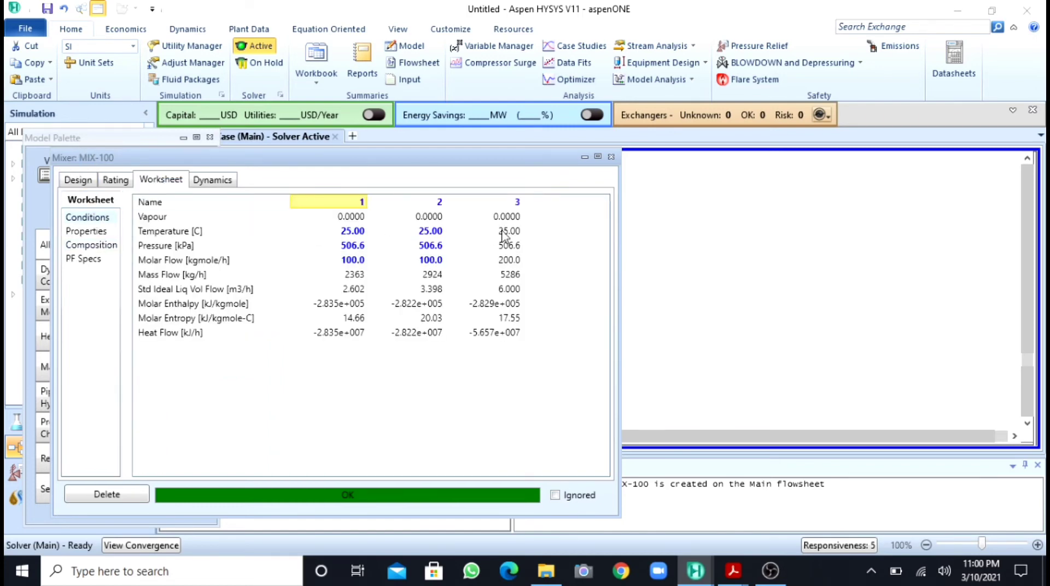
pyautogui.moveTo(505, 263)
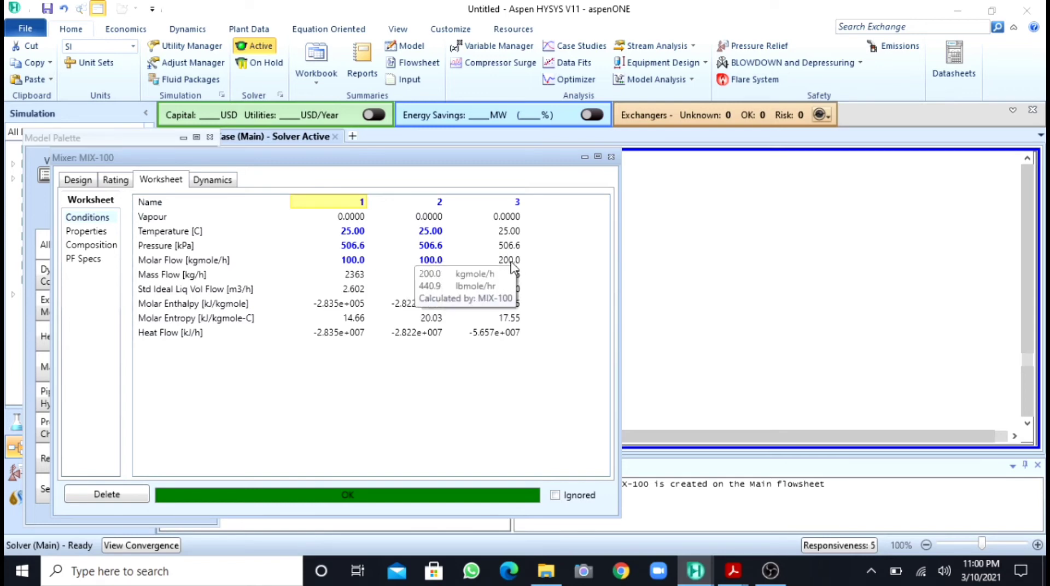
pyautogui.moveTo(514, 281)
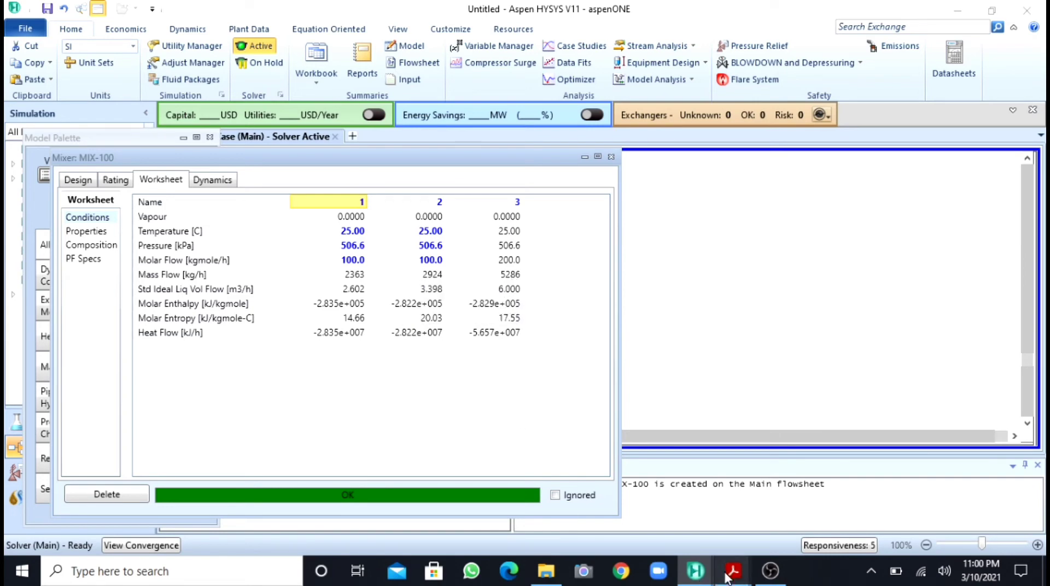
# Step: Compare Example 3.1 and its Figure 3.1 PFD (S3 = 200 kmol/h) with the HYSYS result
pyautogui.moveTo(726, 579)
pyautogui.click(794, 526)
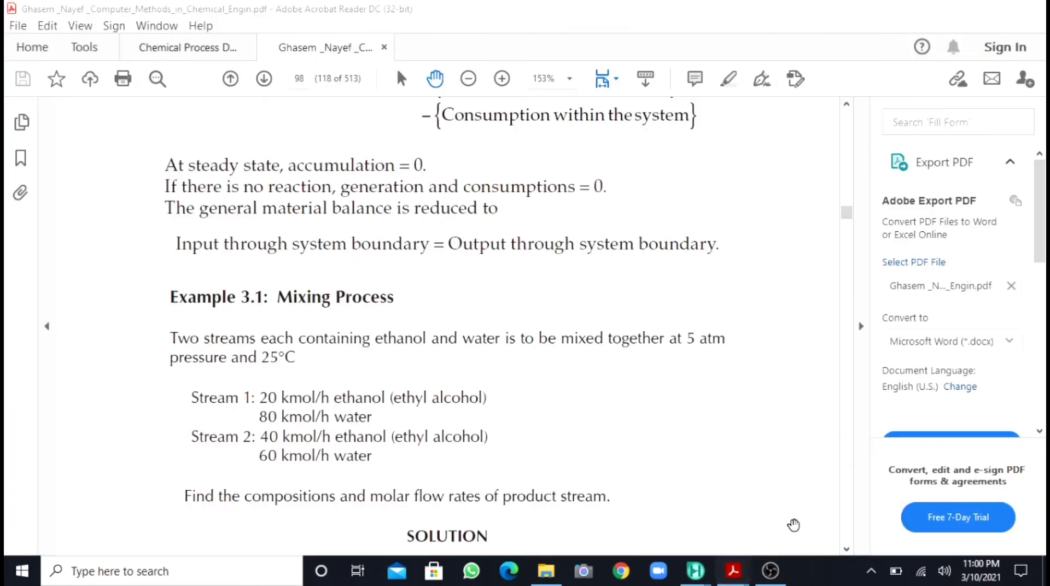
pyautogui.scroll(-10, 793, 525)
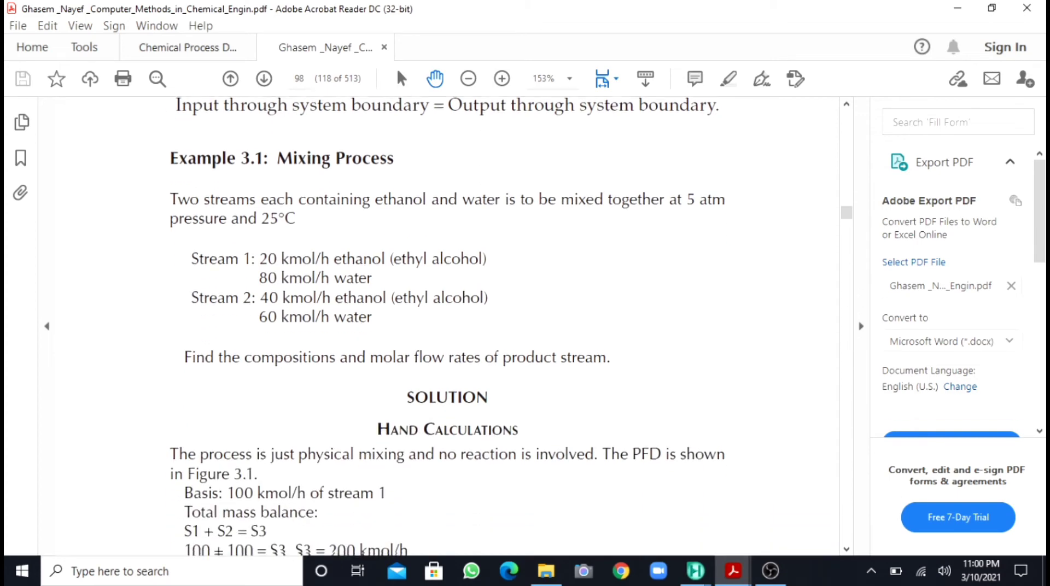
pyautogui.scroll(-10, 438, 328)
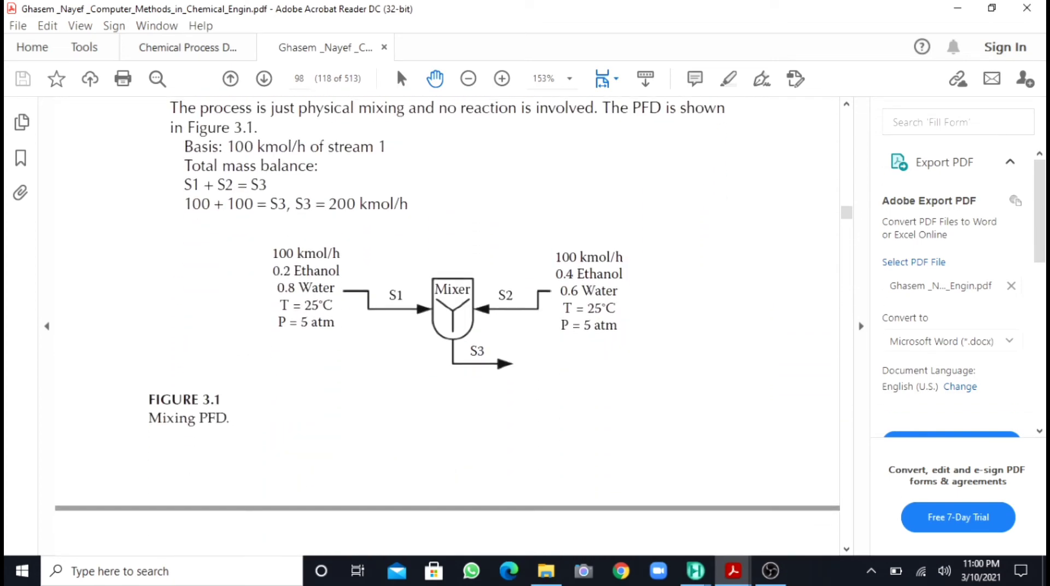
pyautogui.scroll(-4, 438, 328)
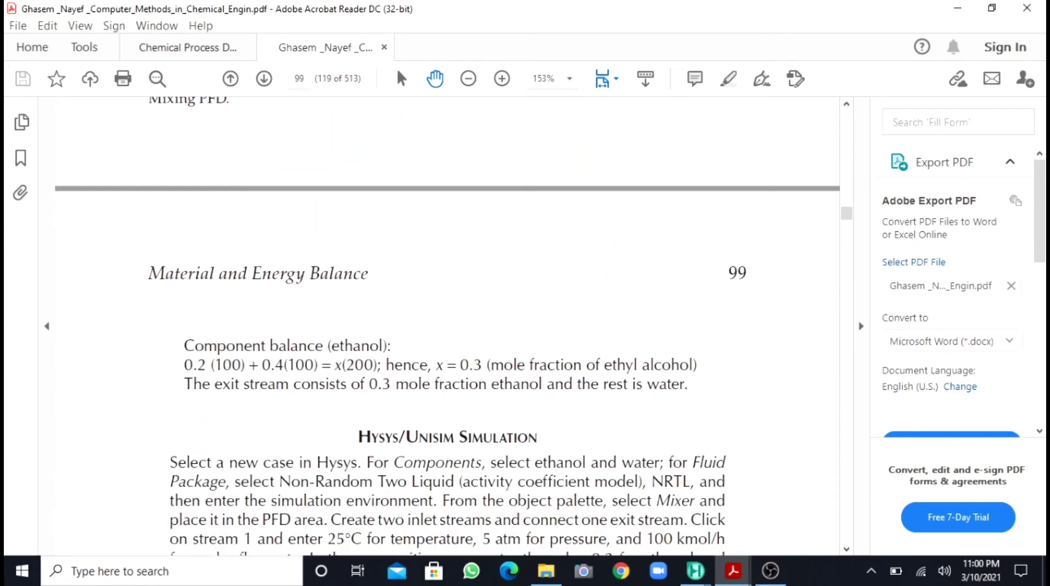
pyautogui.scroll(2, 438, 328)
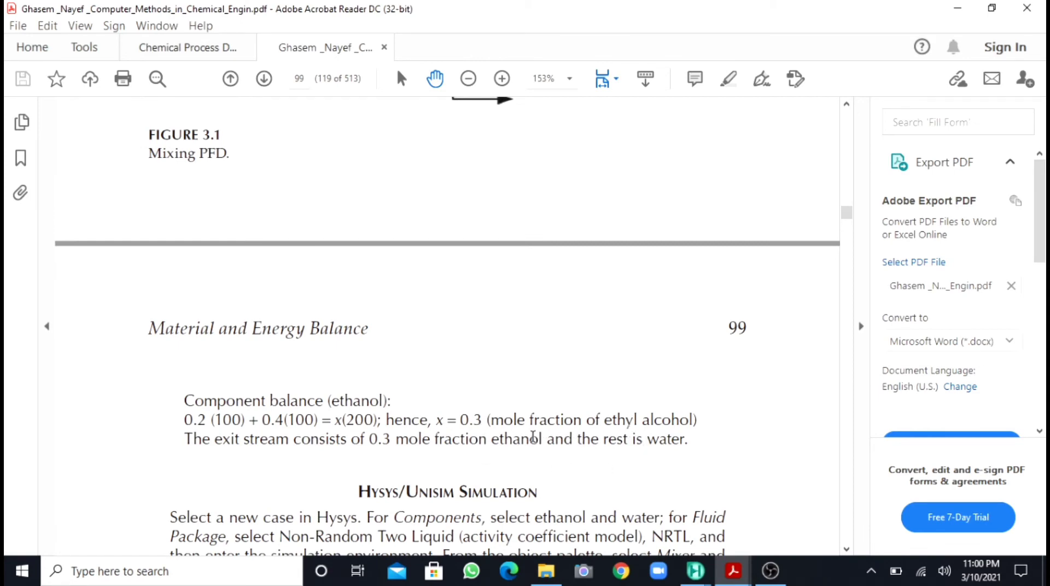
pyautogui.scroll(3, 539, 436)
pyautogui.scroll(2, 447, 327)
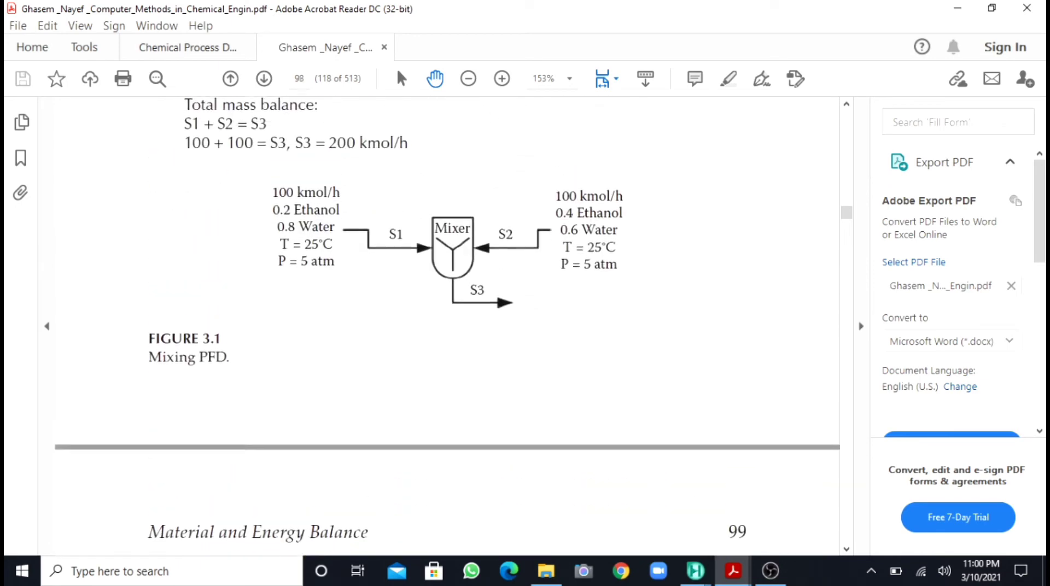
pyautogui.scroll(1, 447, 325)
pyautogui.scroll(-3, 446, 326)
pyautogui.scroll(3, 447, 326)
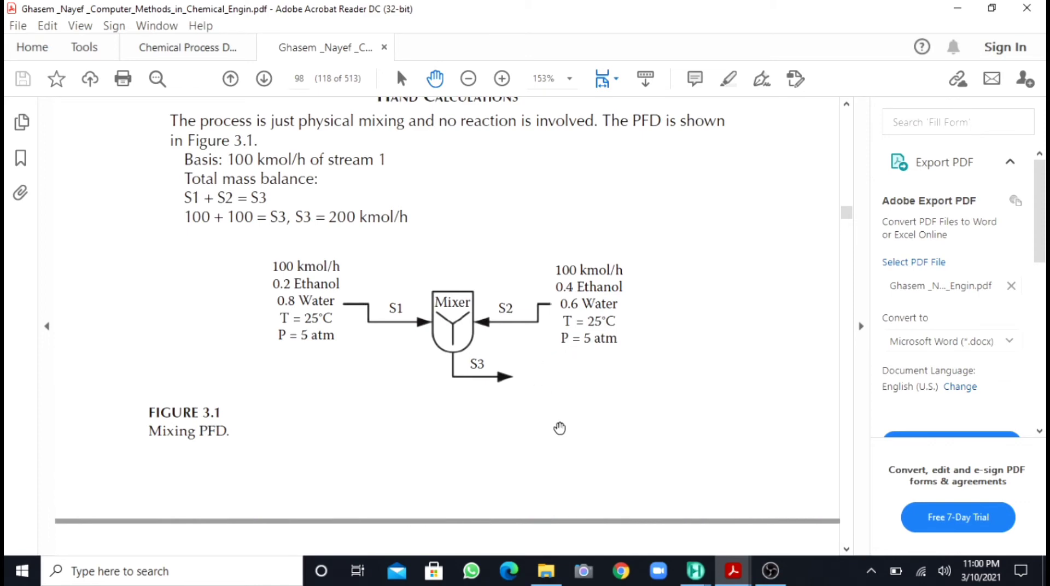
pyautogui.moveTo(695, 571)
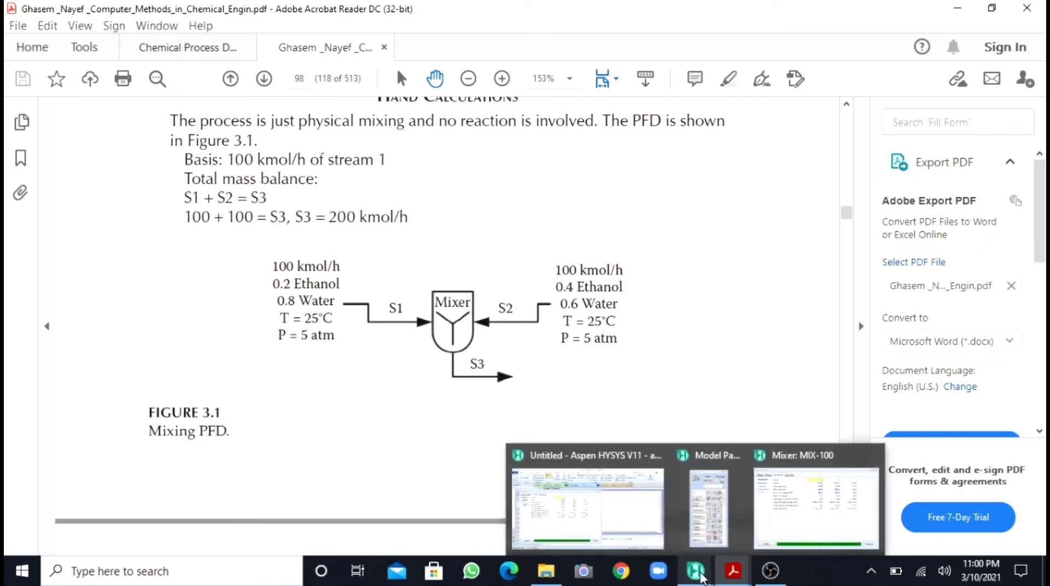
pyautogui.click(609, 519)
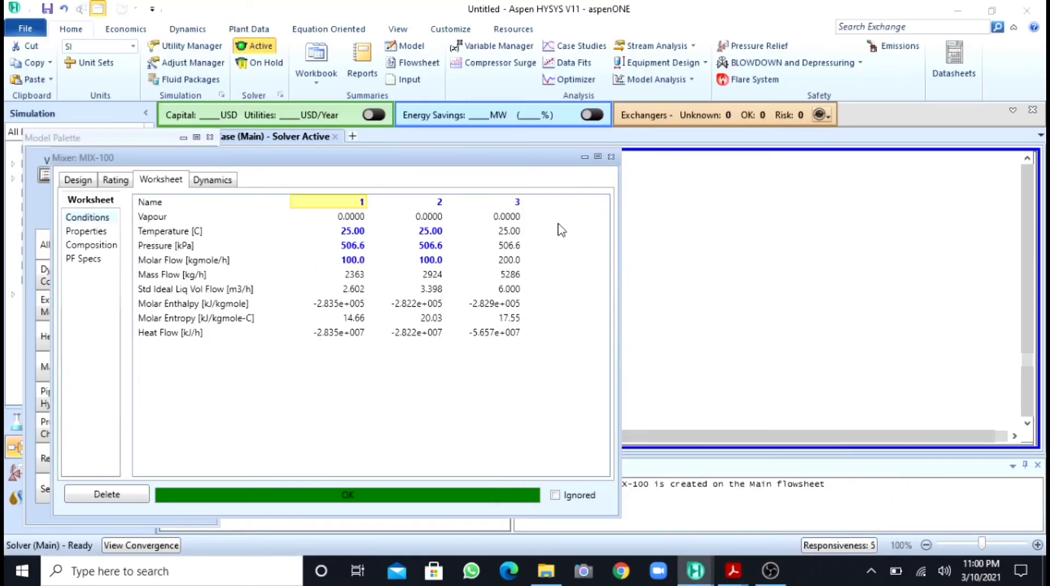
# Step: Close the Mixer: MIX-100 window to return to the flowsheet showing streams 1, 2 and 3
pyautogui.click(610, 159)
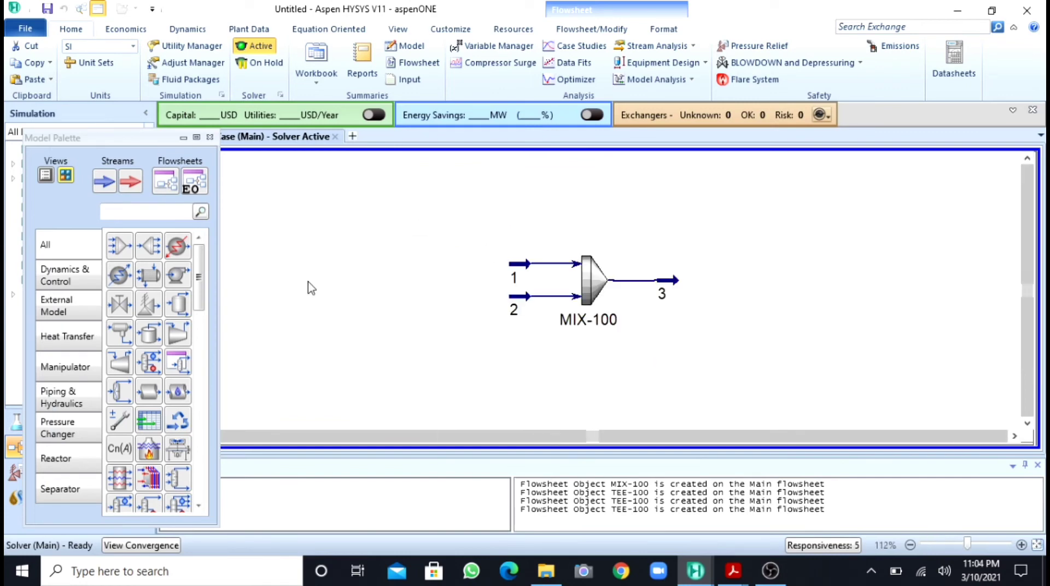
# Step: Place a Tee unit, TEE-100, beside stream 3 and open its property window
pyautogui.click(148, 247)
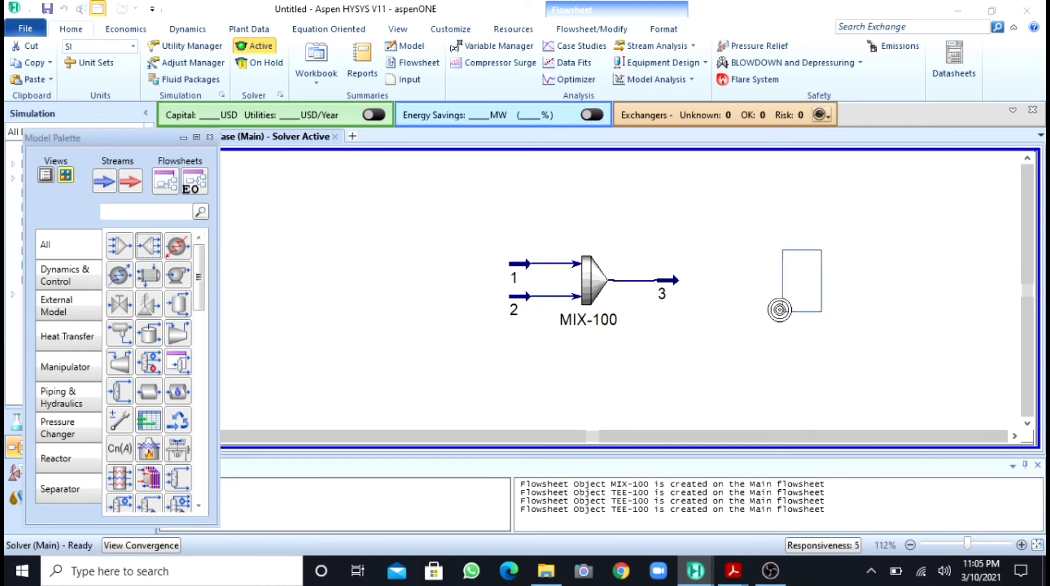
pyautogui.click(779, 309)
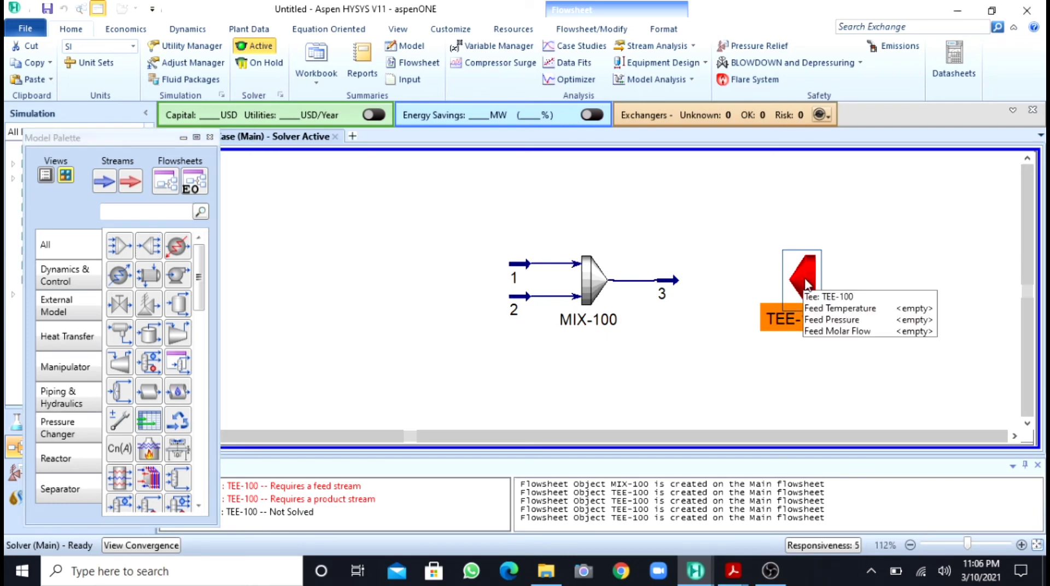
pyautogui.doubleClick(803, 279)
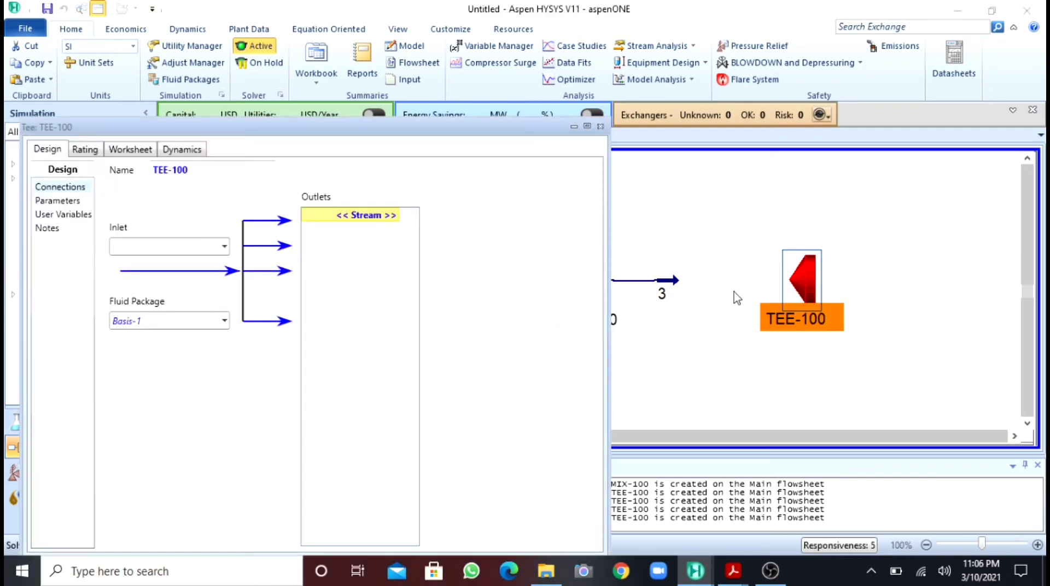
# Step: Connect stream 3 as the TEE-100 inlet with new outlets 4 and 5, then view the Worksheet
pyautogui.click(223, 247)
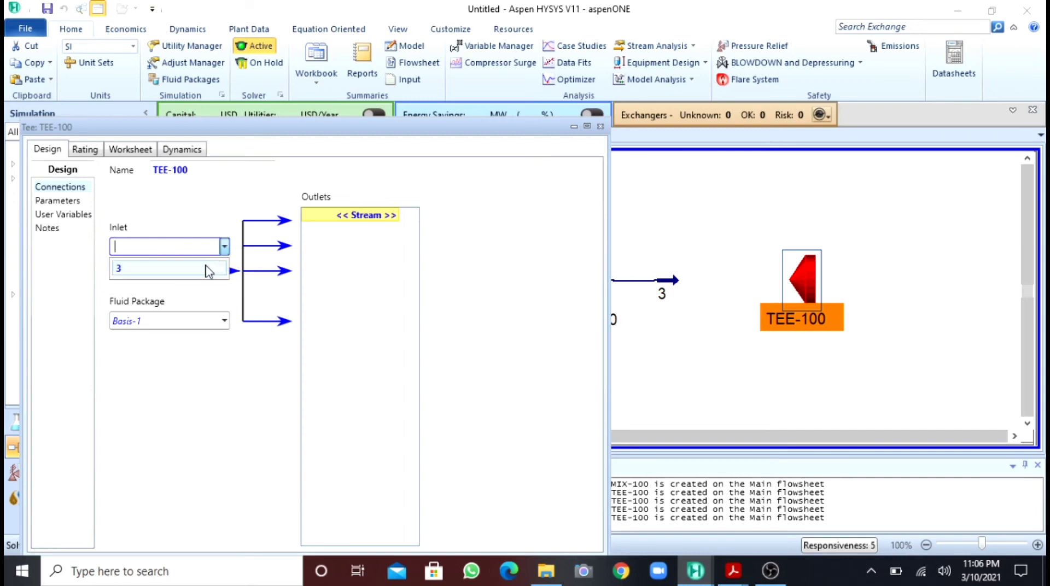
pyautogui.click(208, 269)
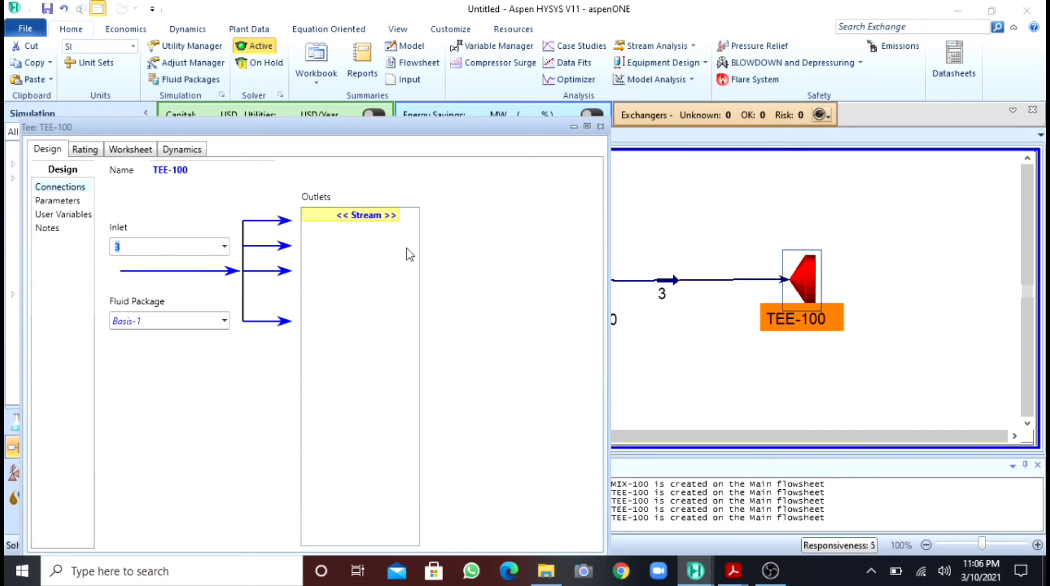
pyautogui.click(394, 216)
pyautogui.click(396, 215)
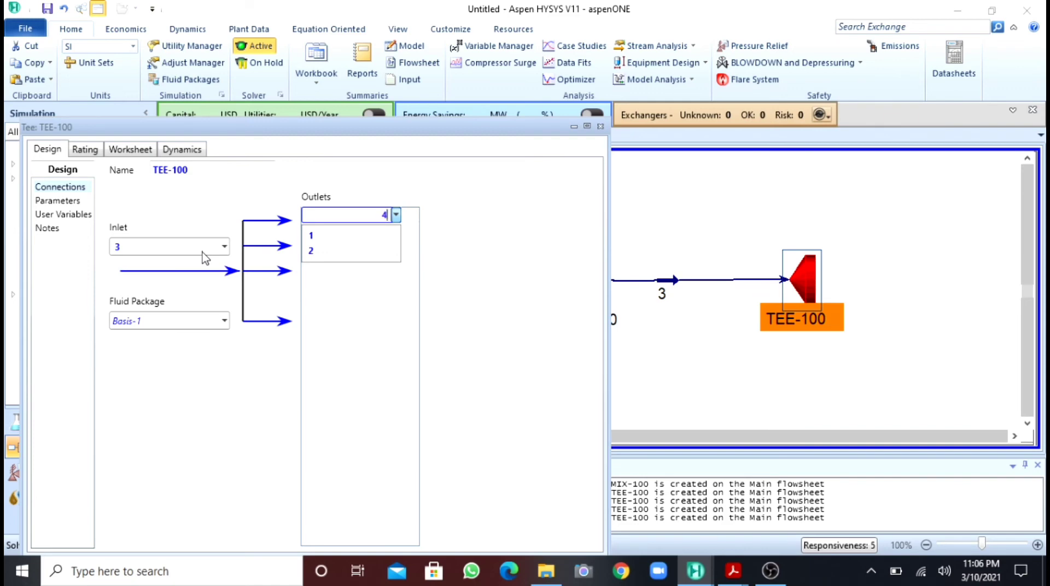
pyautogui.press('Return')
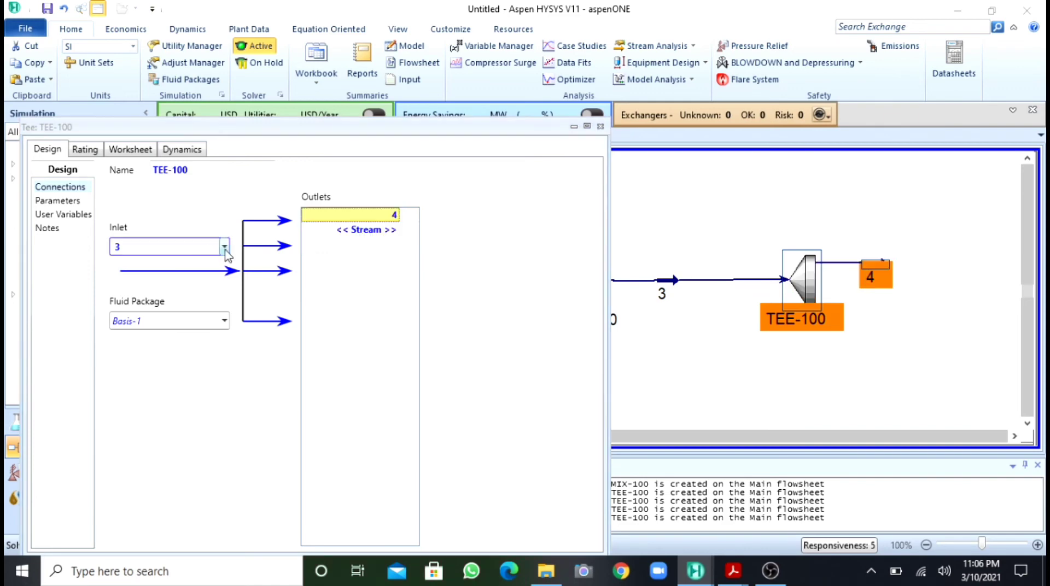
pyautogui.click(396, 231)
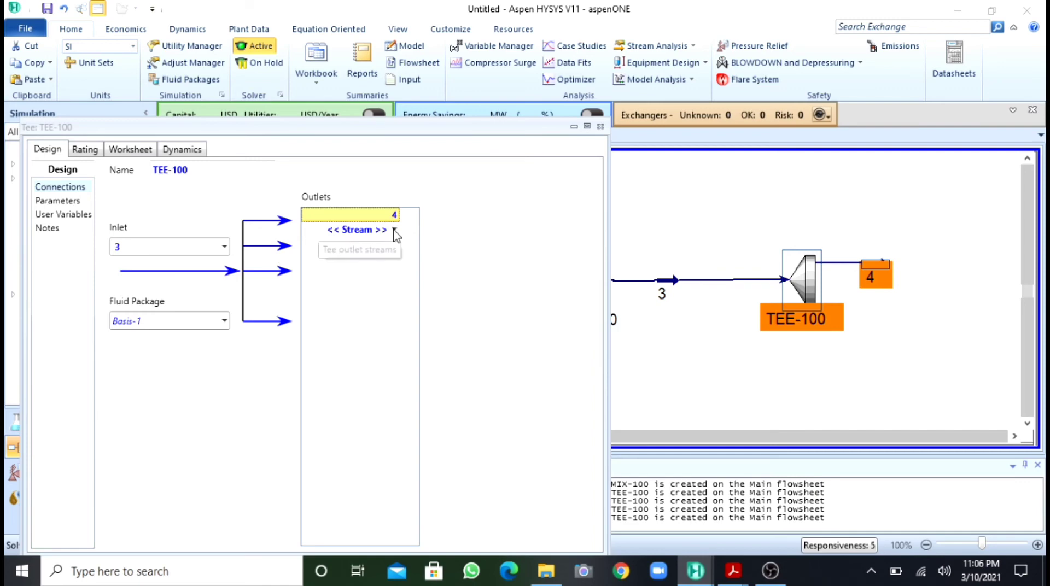
pyautogui.write('5')
pyautogui.press('Return')
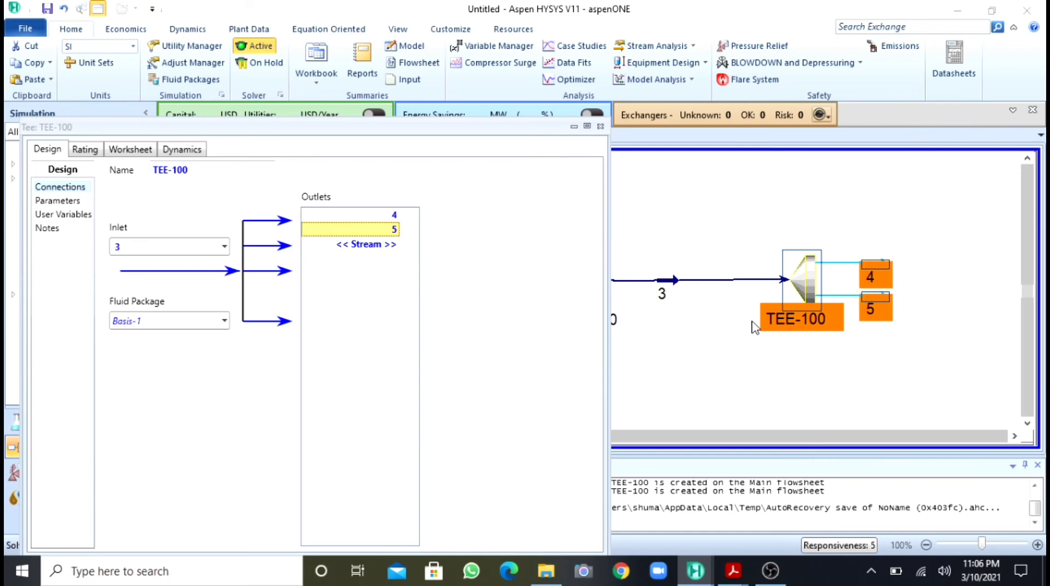
pyautogui.click(126, 150)
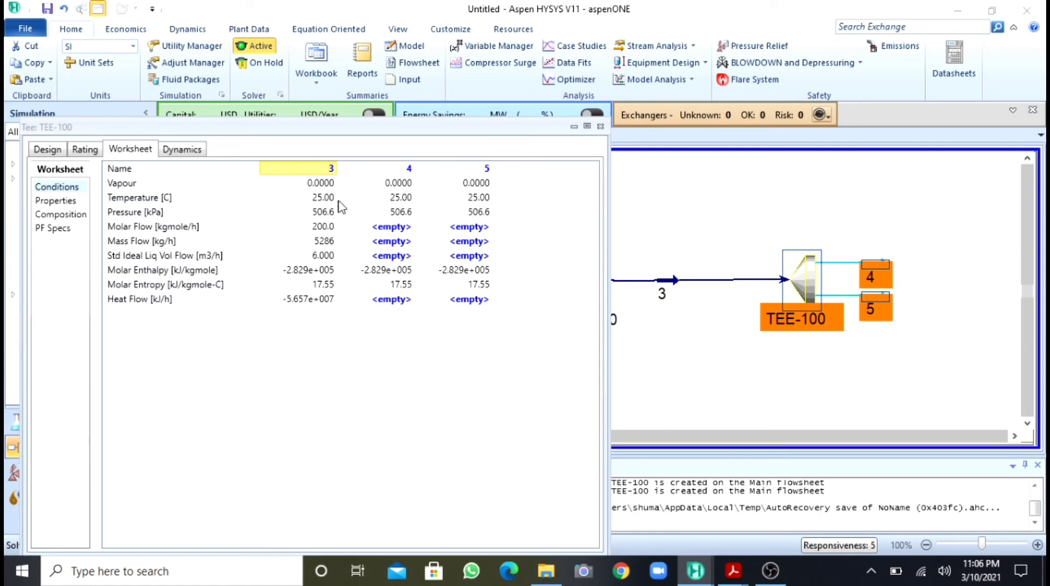
# Step: Show TEE-100's Design Parameters page with the empty Splits Flow Ratios table for outlets 4 and 5
pyautogui.moveTo(341, 207)
pyautogui.moveTo(327, 238)
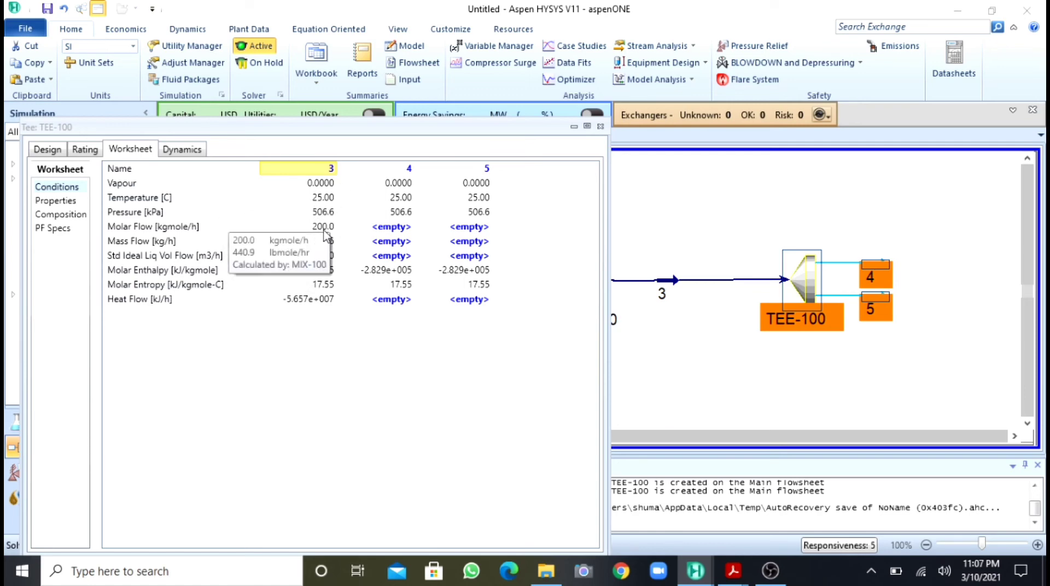
pyautogui.click(48, 151)
pyautogui.click(52, 201)
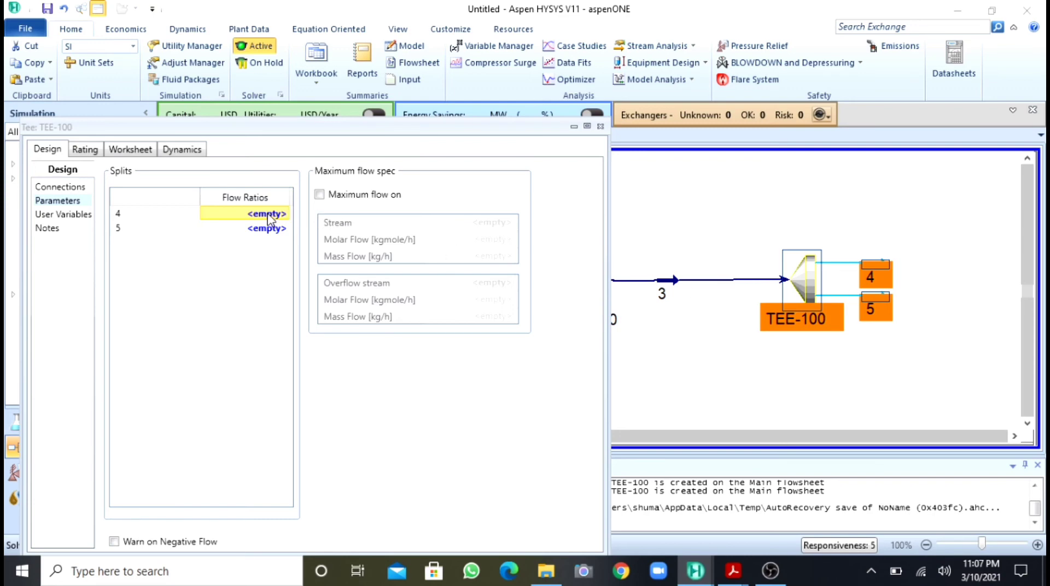
# Step: Set a 0.3 flow ratio for stream 4, leaving 0.7 for stream 5, and check the OK status
pyautogui.write('0.3')
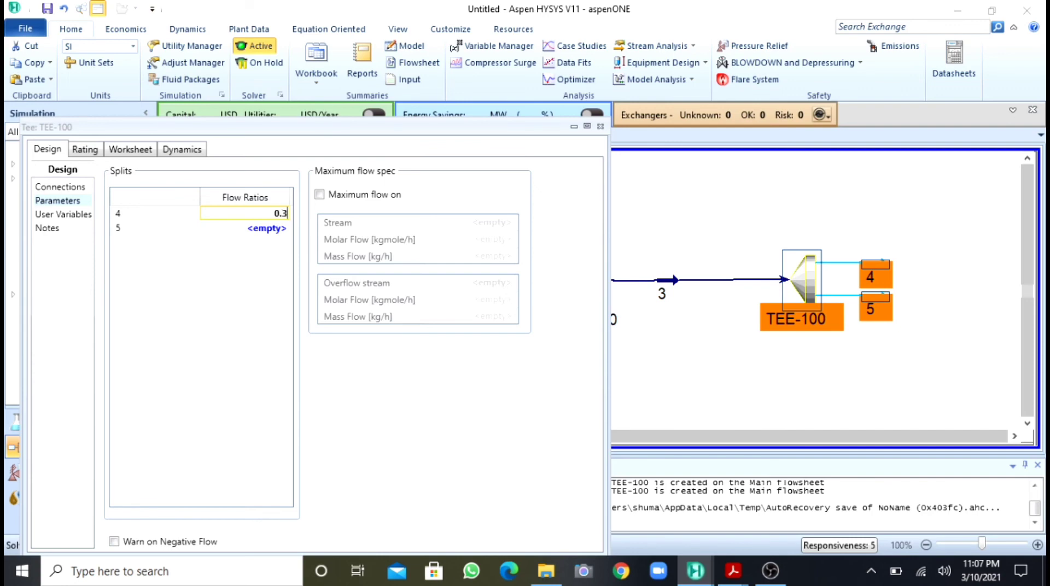
pyautogui.press('Return')
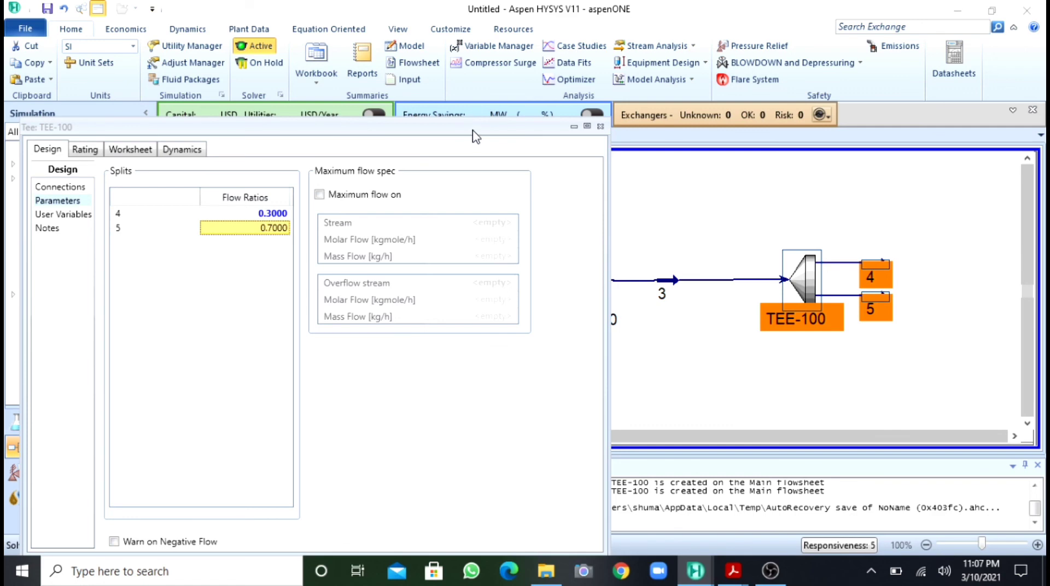
pyautogui.moveTo(476, 135); pyautogui.dragTo(527, 89)
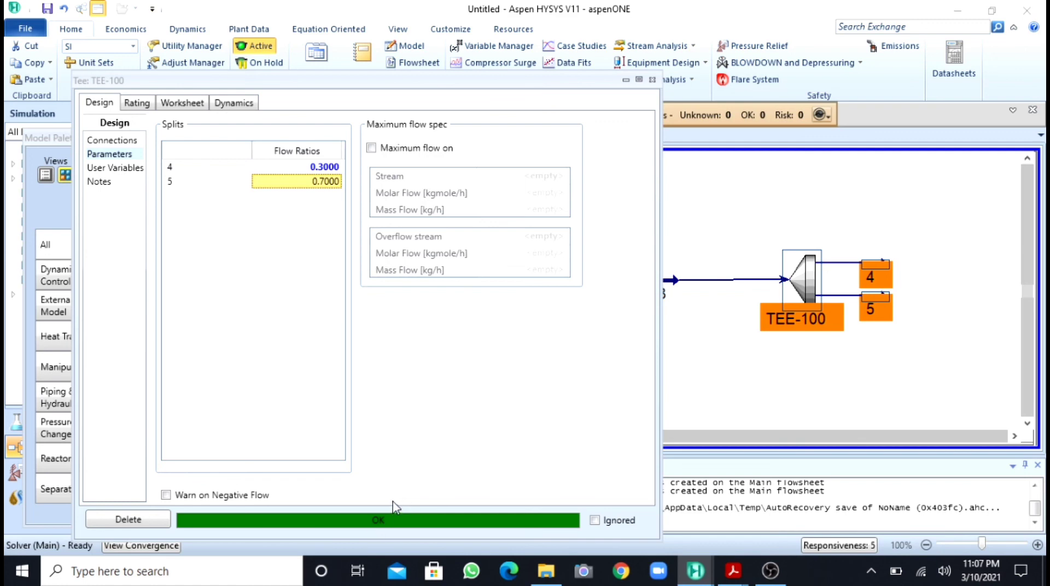
# Step: Review the Conditions, Properties and Composition results for streams 4 and 5, then close TEE-100
pyautogui.click(179, 105)
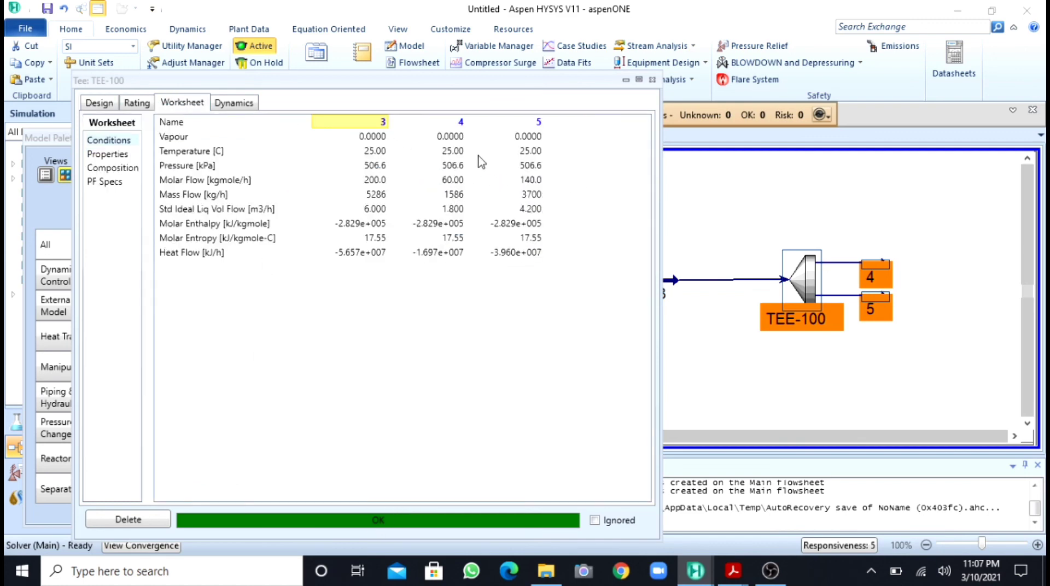
pyautogui.moveTo(460, 171)
pyautogui.moveTo(450, 203)
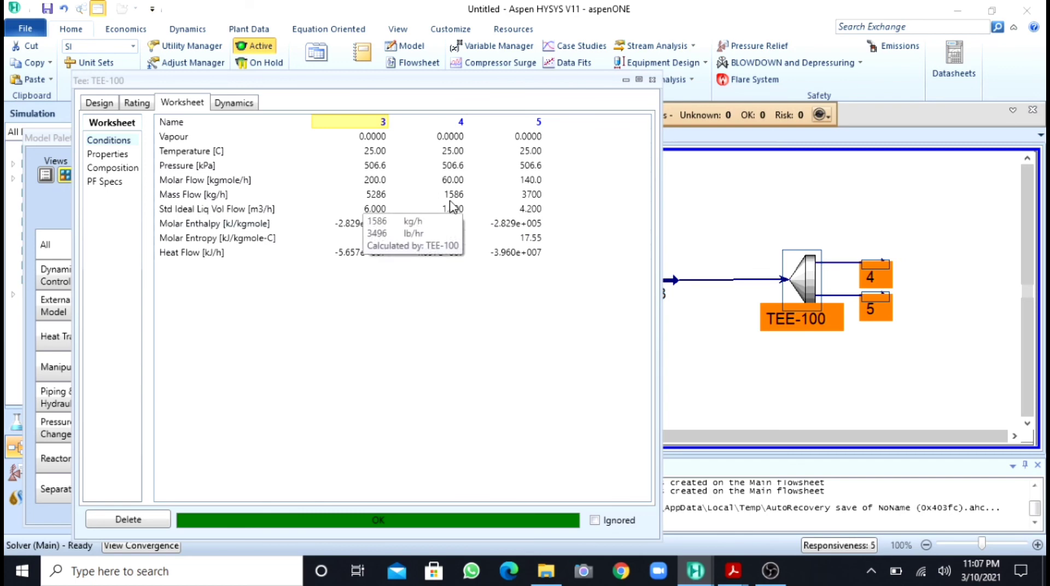
pyautogui.click(101, 156)
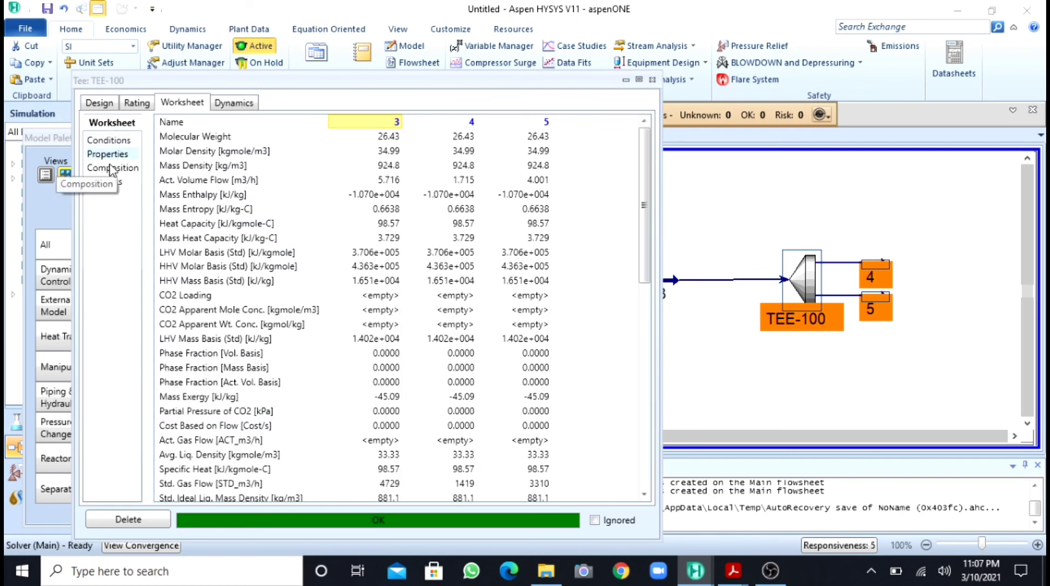
pyautogui.click(111, 168)
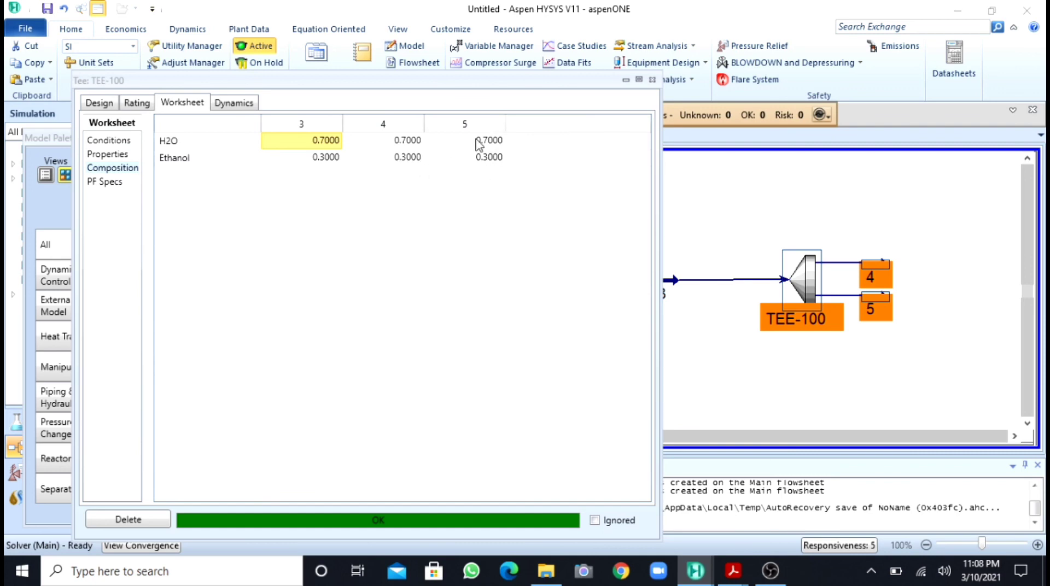
pyautogui.click(109, 155)
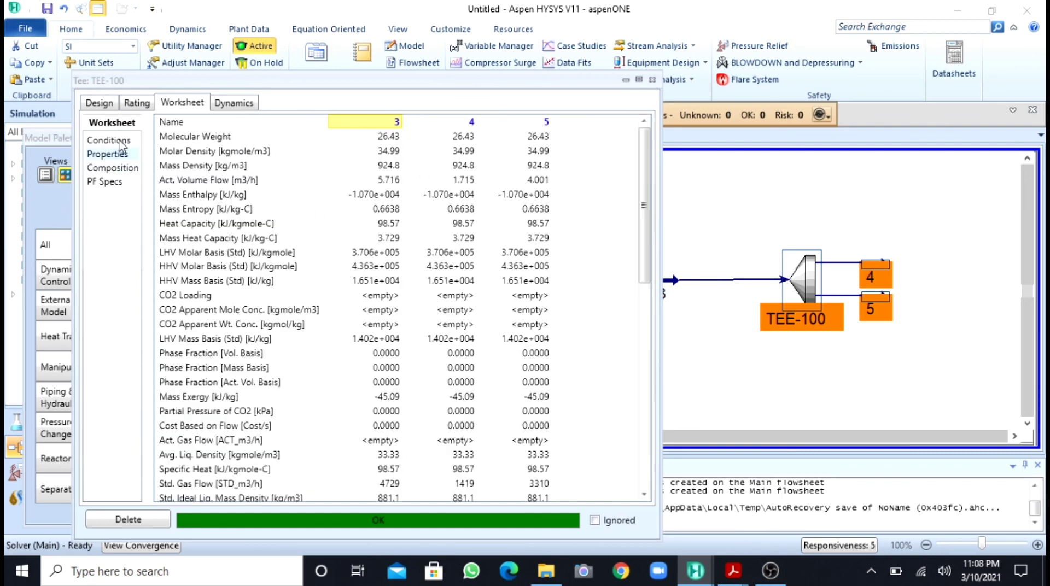
pyautogui.click(109, 141)
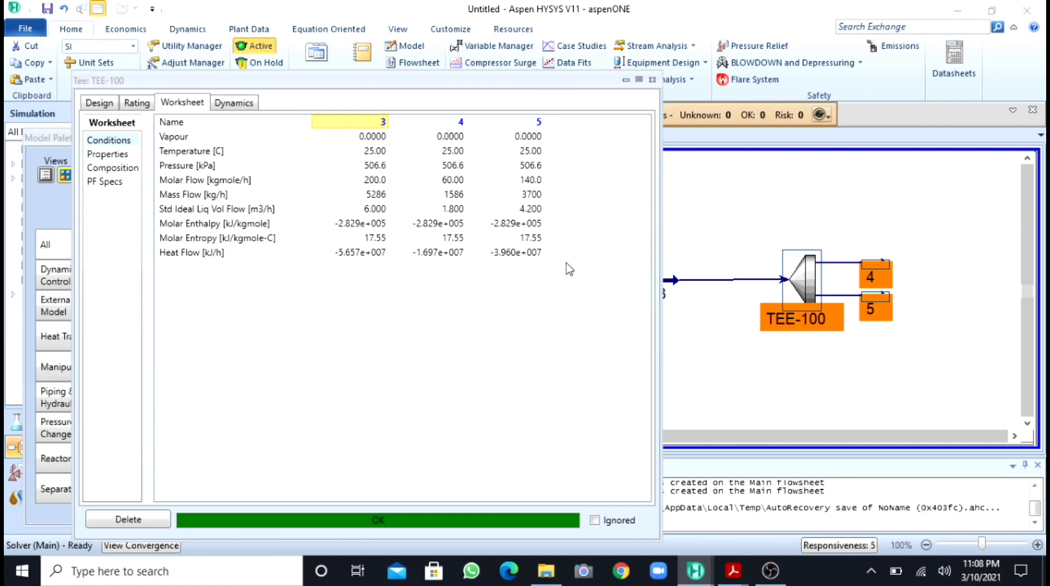
pyautogui.click(653, 81)
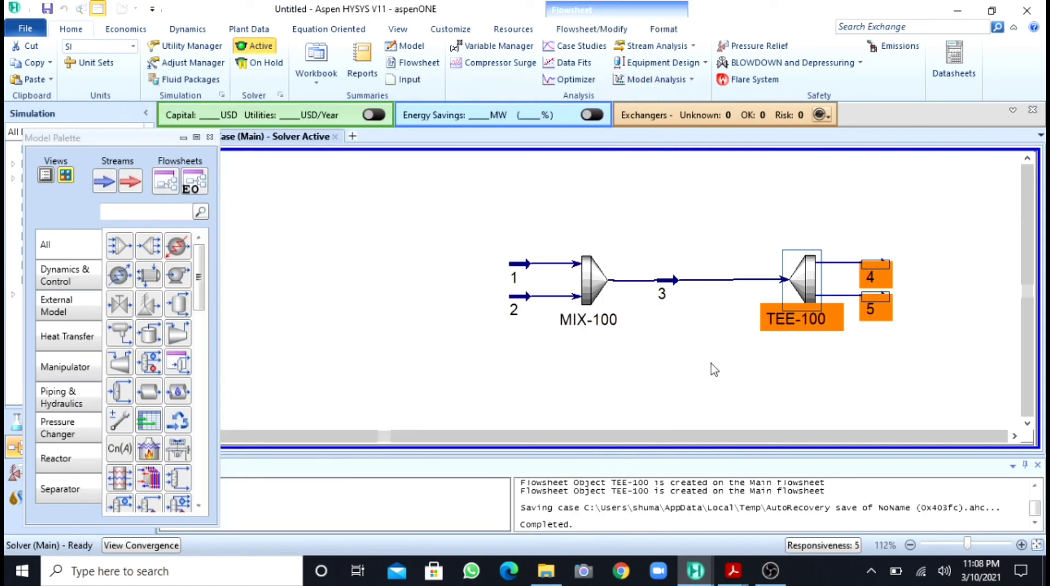